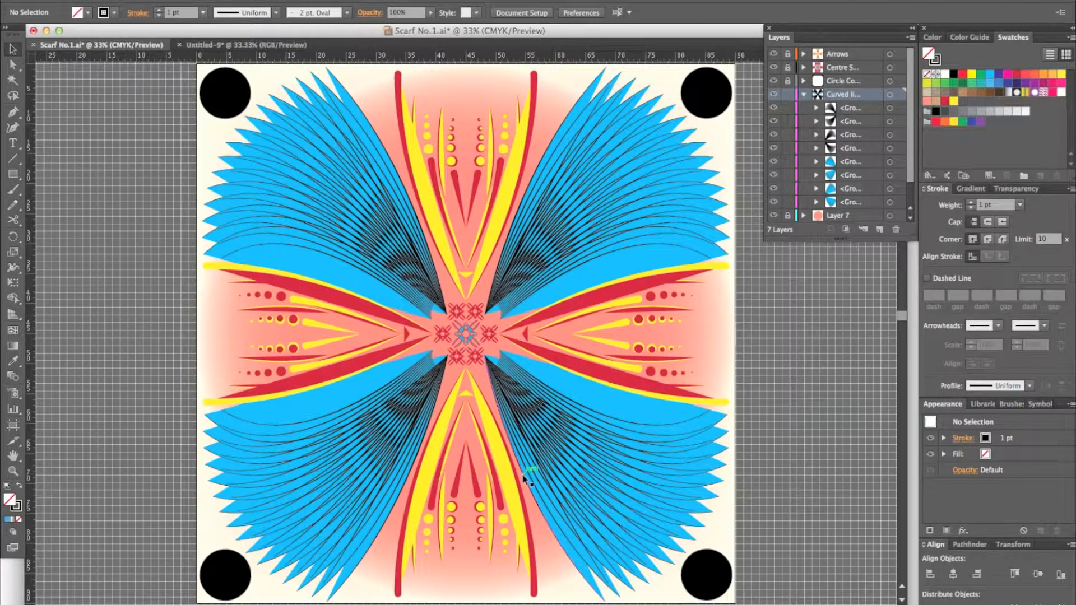
Step: In the Untitled-9 document, hide the blue shape group and the lowest curves of the Layer 4 fan
{"action": "left_click", "coordinate": [212, 45]}
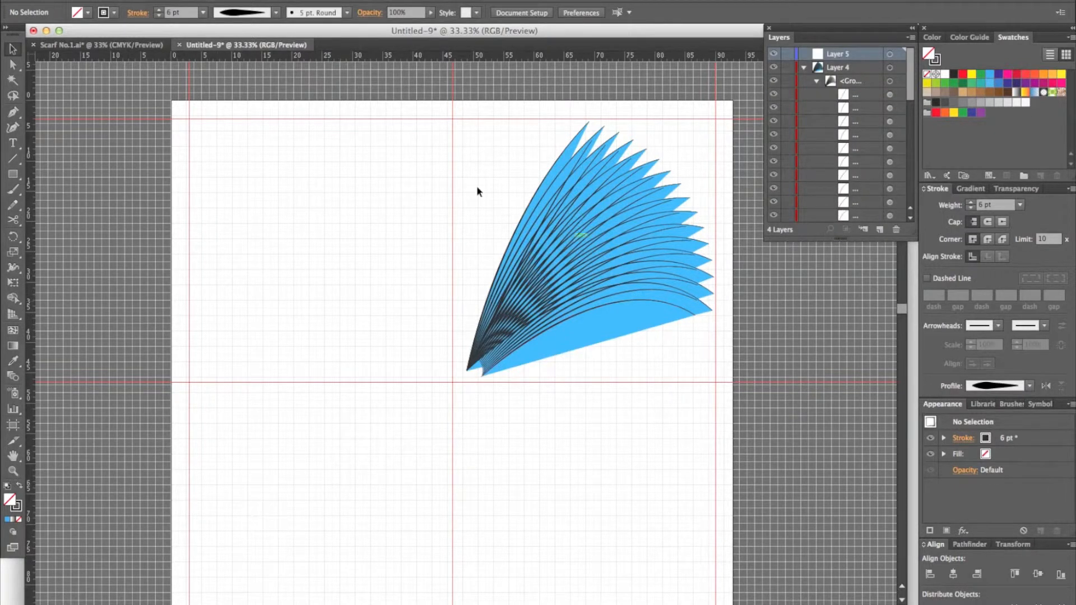
{"action": "scroll", "coordinate": [843, 164], "scroll_direction": "down", "scroll_amount": 5}
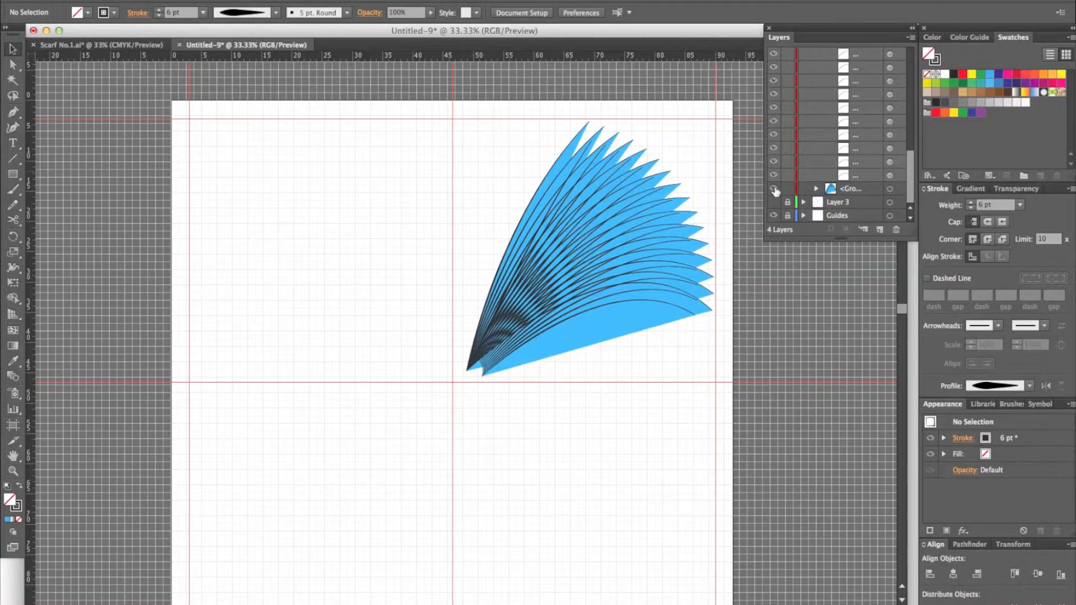
{"action": "left_click_drag", "start_coordinate": [774, 192], "coordinate": [776, 65]}
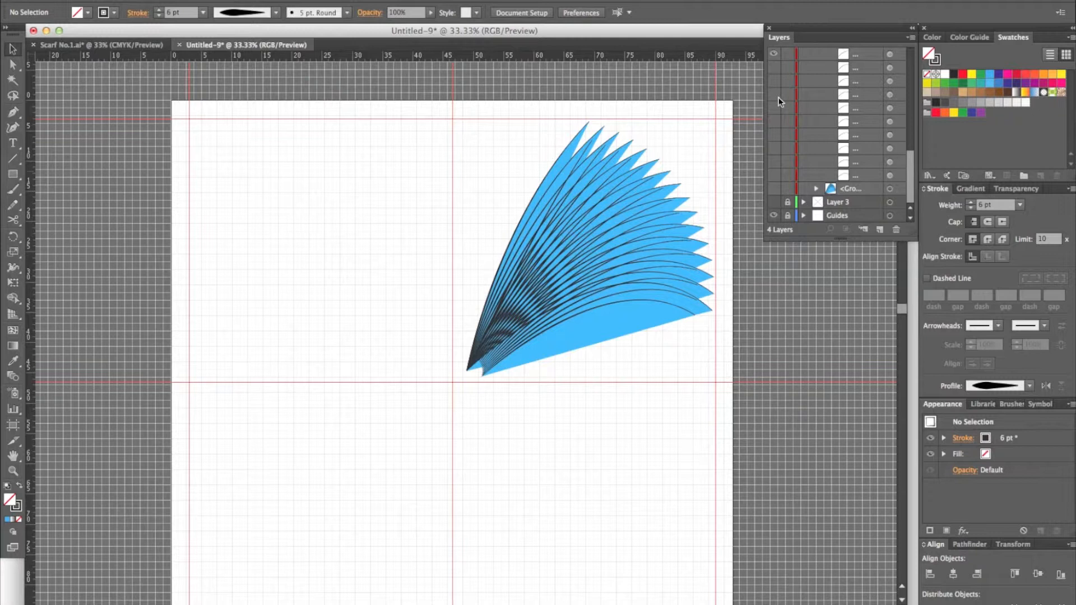
{"action": "scroll", "coordinate": [778, 100], "scroll_direction": "up", "scroll_amount": 5}
{"action": "left_click_drag", "start_coordinate": [776, 124], "coordinate": [776, 67]}
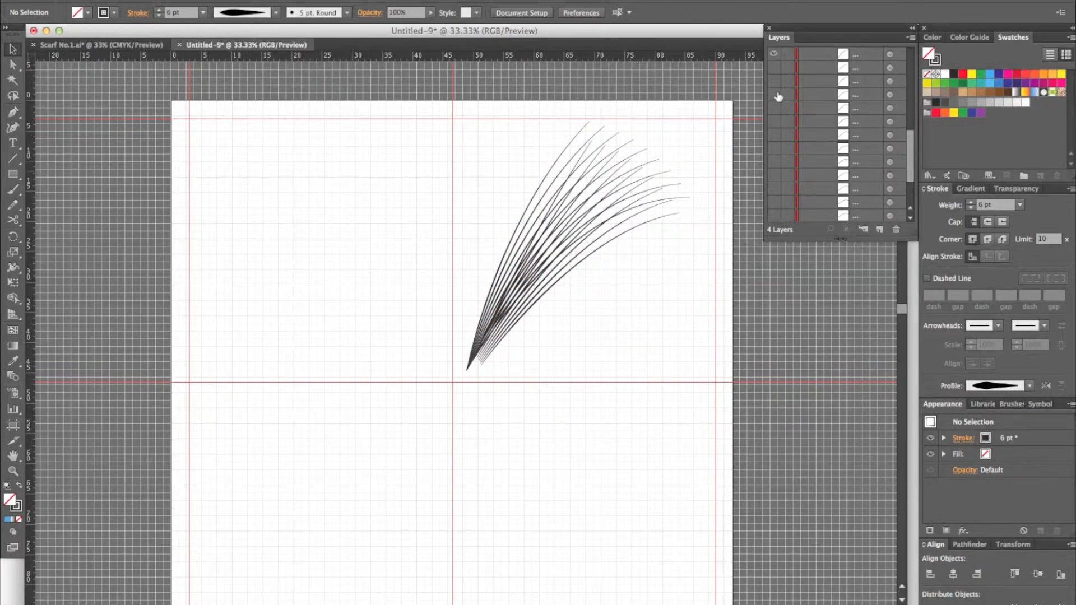
{"action": "key", "text": "super+equal"}
{"action": "left_click_drag", "start_coordinate": [708, 170], "coordinate": [583, 253]}
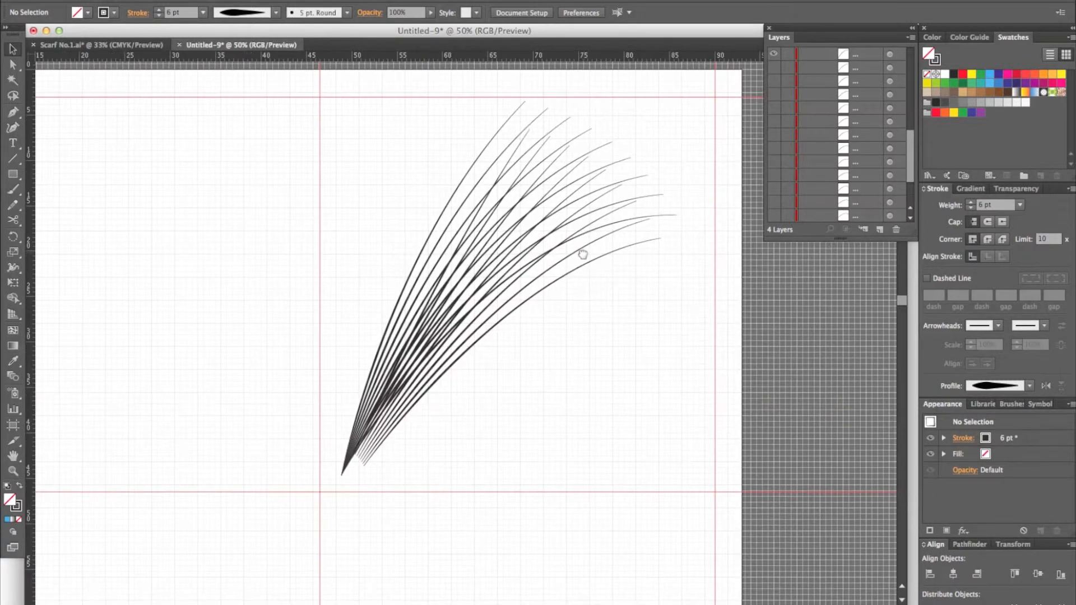
Step: Hide the remaining Layer 4 fan curves, leaving only the first two curves in the group shown
{"action": "scroll", "coordinate": [782, 140], "scroll_direction": "up", "scroll_amount": 5}
{"action": "left_click_drag", "start_coordinate": [776, 179], "coordinate": [776, 72]}
{"action": "scroll", "coordinate": [782, 147], "scroll_direction": "up", "scroll_amount": 3}
{"action": "left_click_drag", "start_coordinate": [778, 139], "coordinate": [776, 73]}
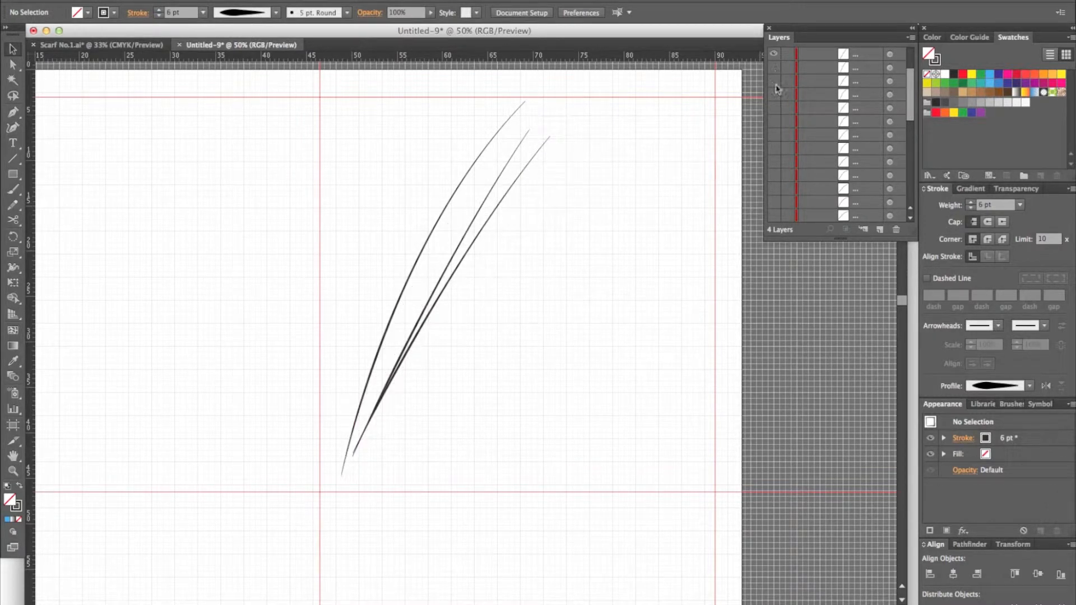
{"action": "scroll", "coordinate": [777, 87], "scroll_direction": "up", "scroll_amount": 3}
{"action": "left_click", "coordinate": [774, 121]}
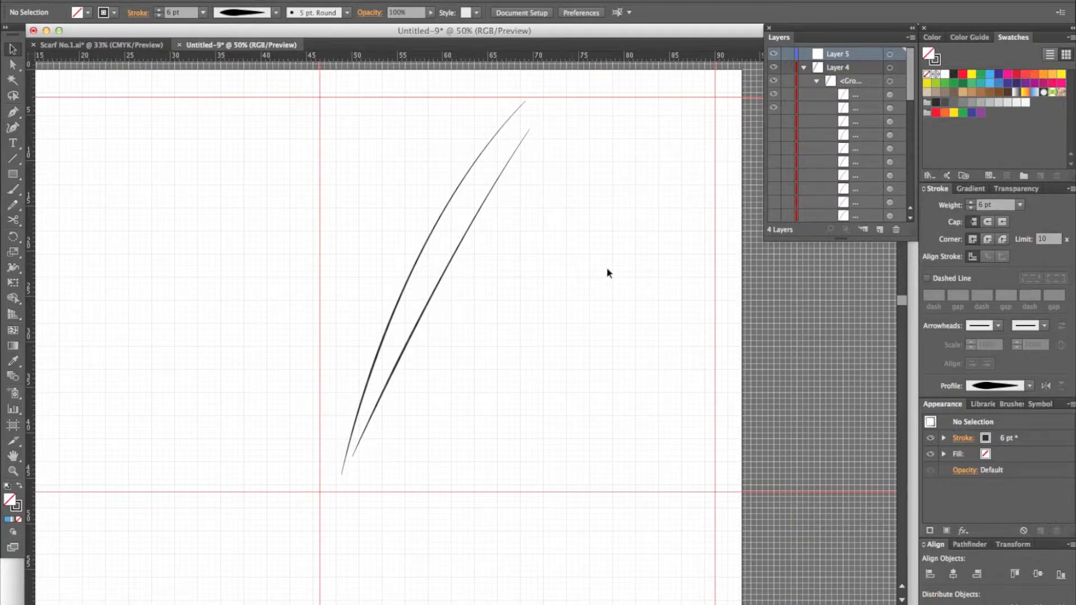
{"action": "key", "text": "m"}
{"action": "left_click_drag", "start_coordinate": [584, 311], "coordinate": [659, 331]}
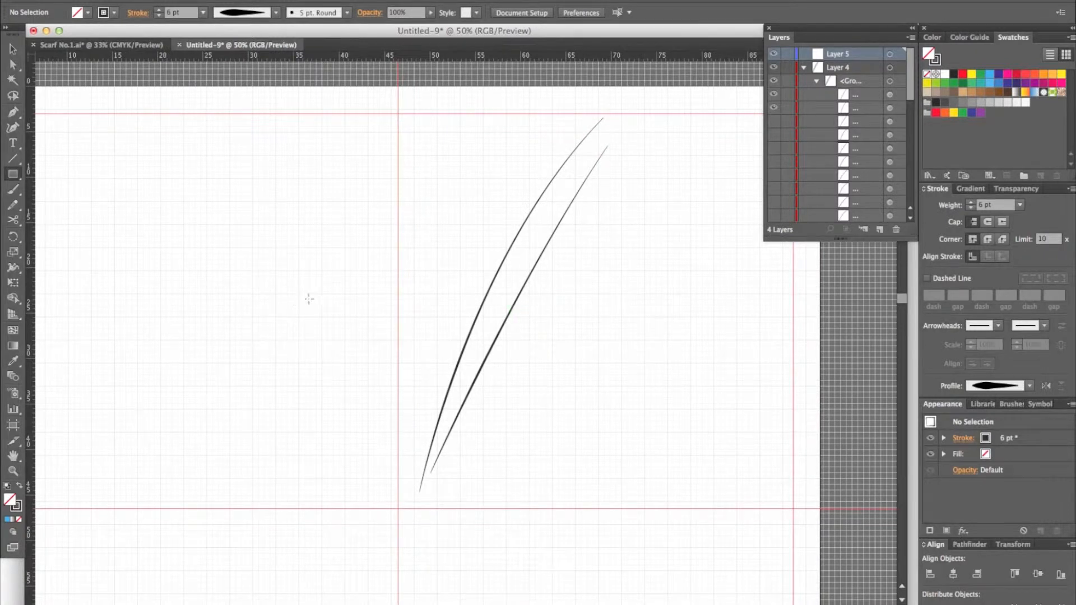
{"action": "left_click", "coordinate": [13, 116]}
{"action": "left_click", "coordinate": [309, 126]}
{"action": "left_click_drag", "start_coordinate": [204, 439], "coordinate": [158, 313]}
{"action": "key", "text": "v"}
{"action": "key", "text": "Delete"}
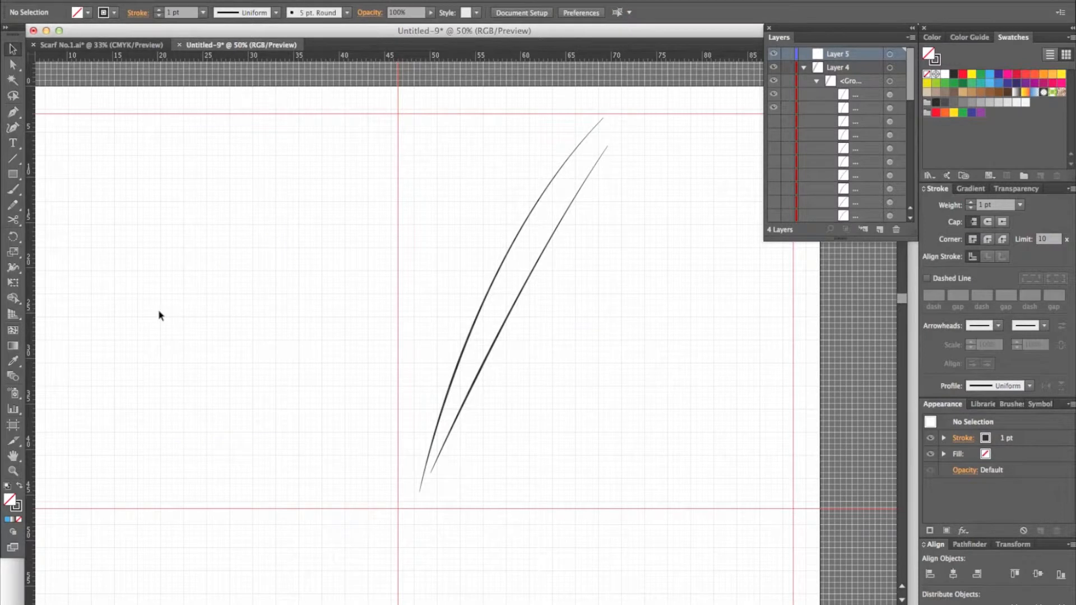
Step: Draw a curved Pen path beside the reference pair, from about X 12.3, Y 44.7 cm up to X 29.5, Y 3.5 cm
{"action": "left_click", "coordinate": [15, 111]}
{"action": "left_click", "coordinate": [88, 491]}
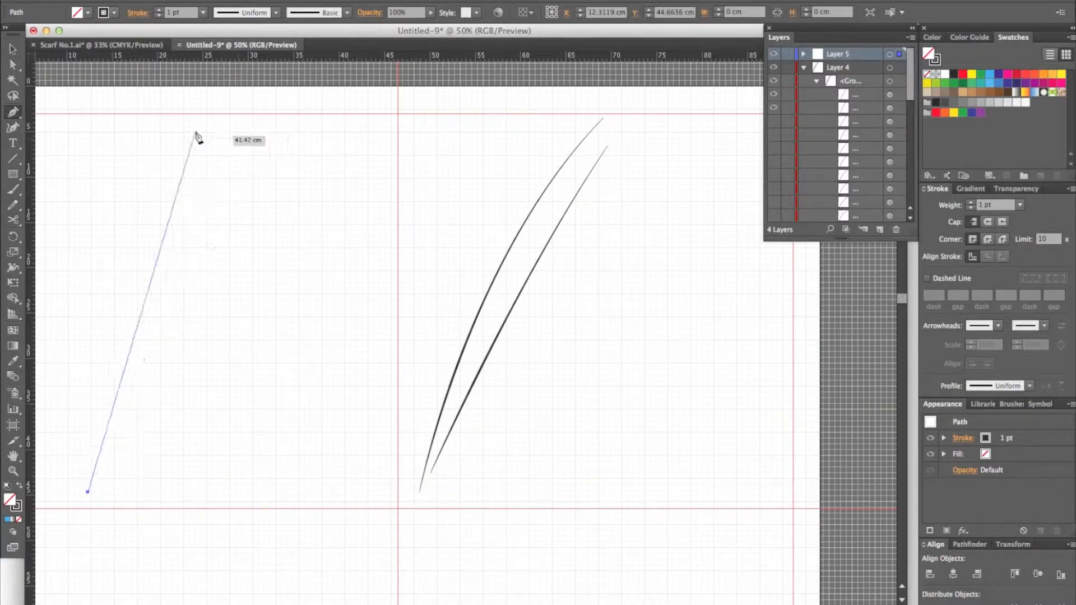
{"action": "left_click", "coordinate": [237, 126]}
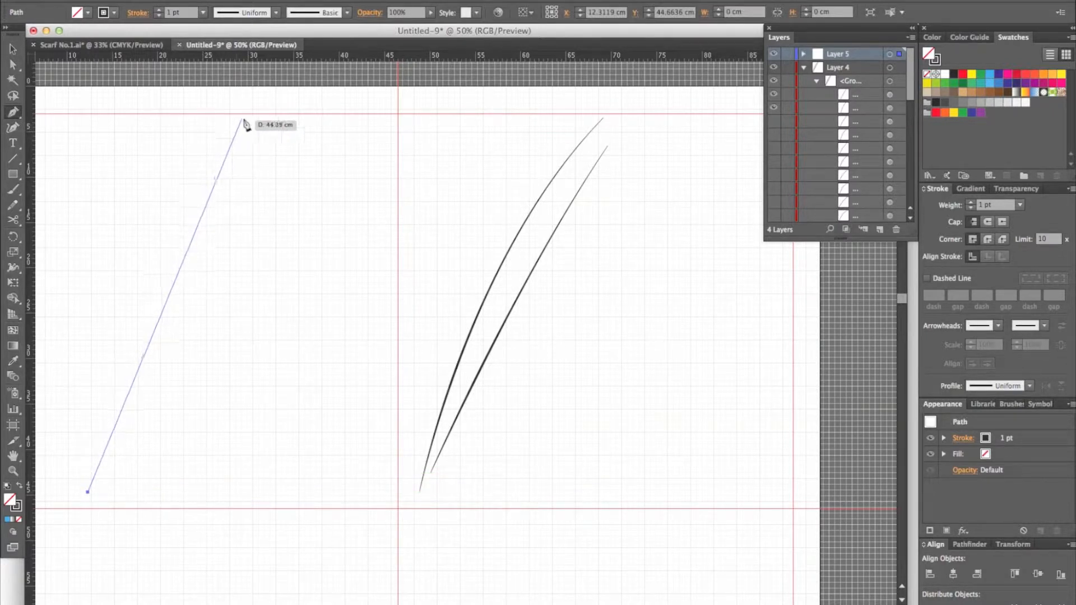
{"action": "left_click_drag", "start_coordinate": [244, 118], "coordinate": [359, 79]}
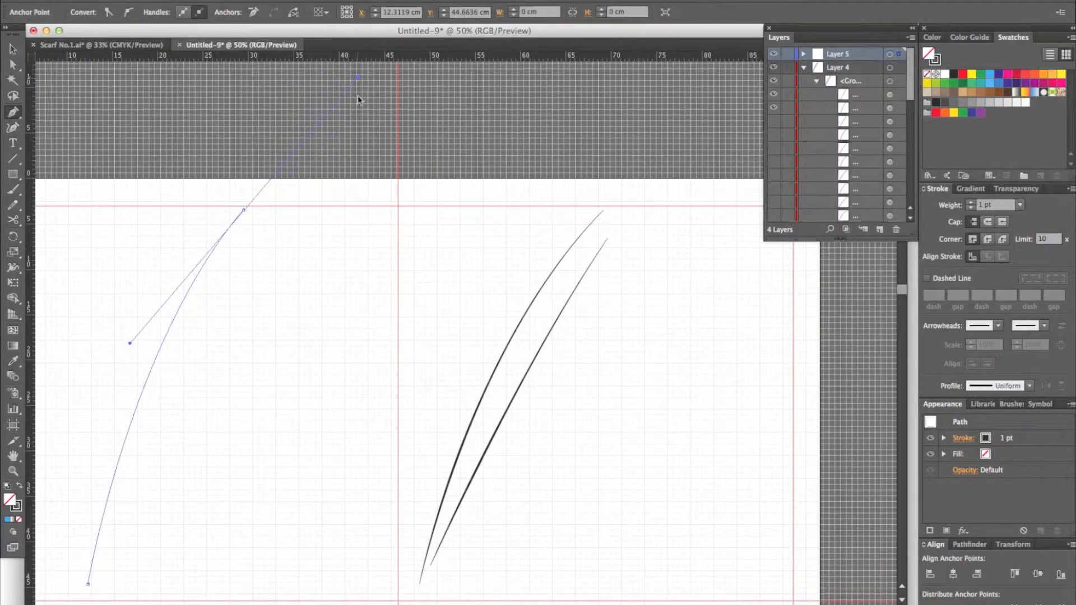
{"action": "key", "text": "v"}
{"action": "scroll", "coordinate": [268, 355], "scroll_direction": "down", "scroll_amount": 1}
Step: Draw a second, slightly curved path inside the first, from about X 13.7, Y 42.6 cm to X 30.0, Y 6.6 cm
{"action": "left_click", "coordinate": [15, 114]}
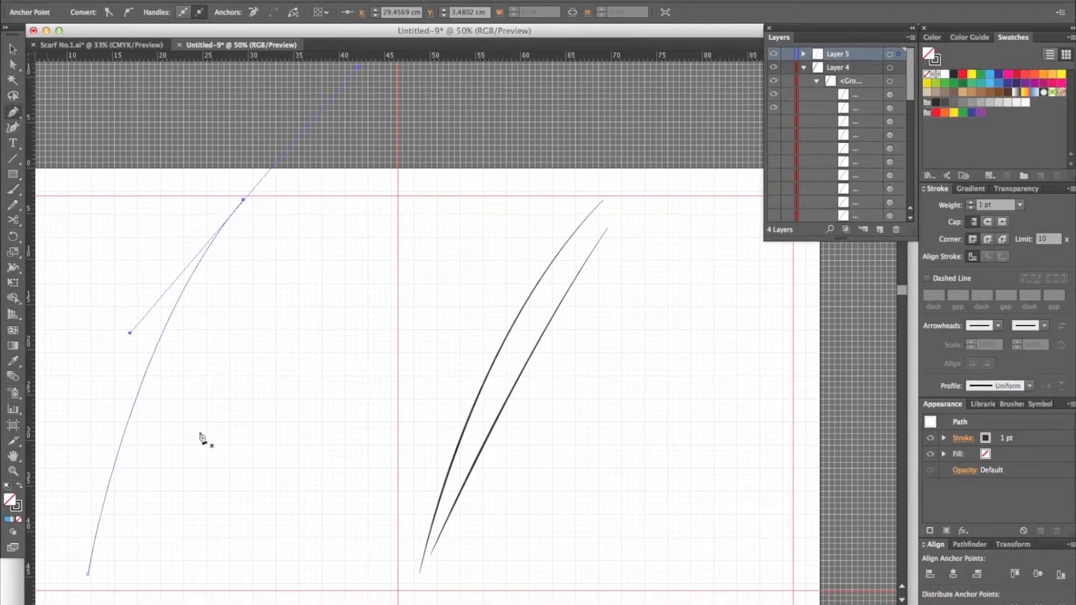
{"action": "left_click", "coordinate": [100, 555]}
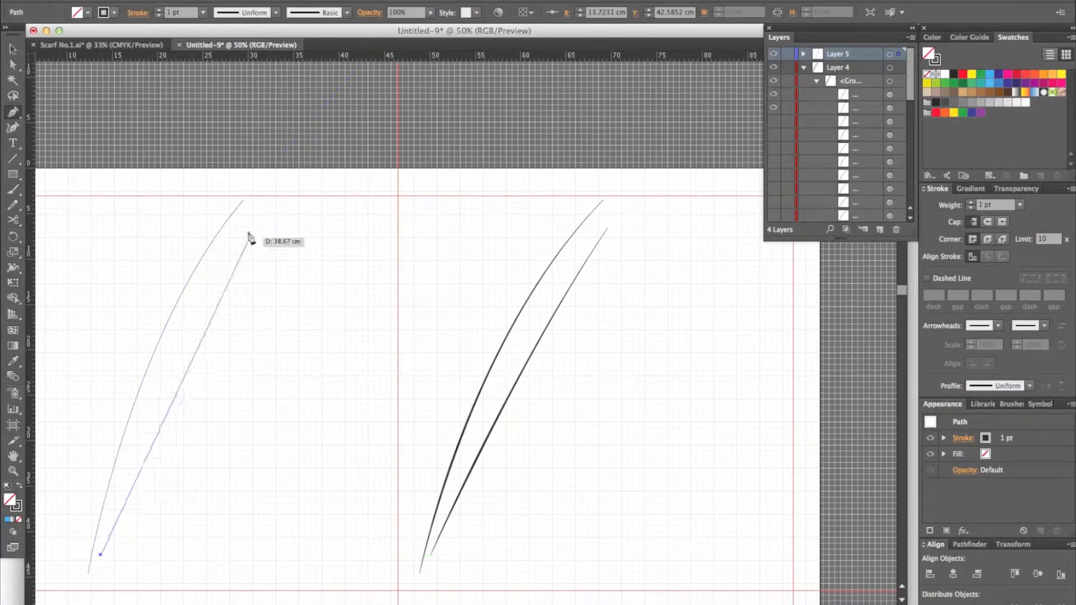
{"action": "left_click_drag", "start_coordinate": [250, 230], "coordinate": [287, 190]}
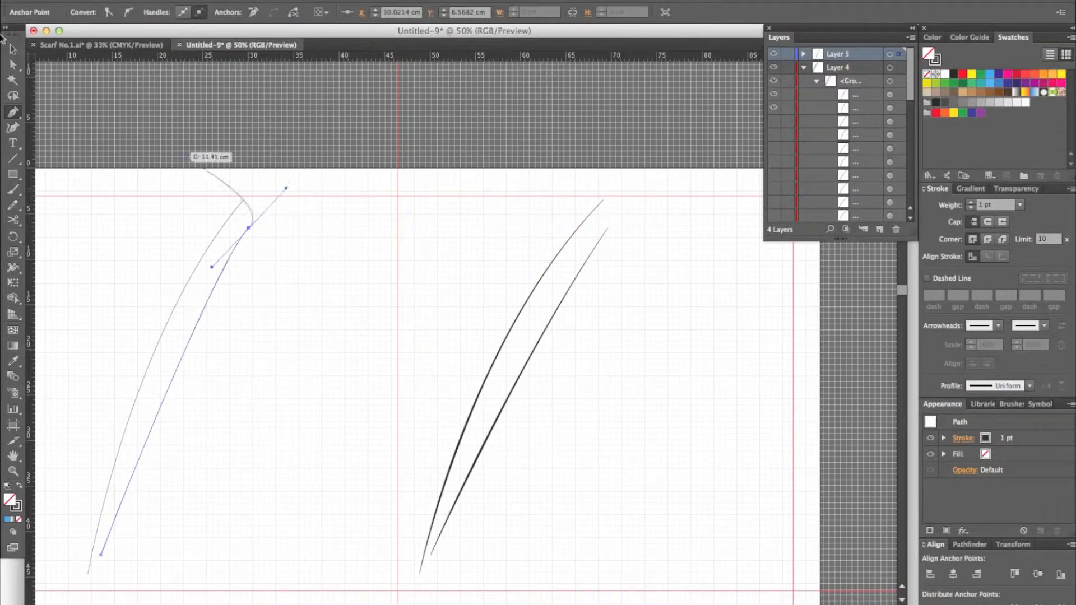
{"action": "left_click", "coordinate": [12, 48]}
Step: Give both new curves a 6 pt stroke with the lopsided tapered width profile, flipped along the path
{"action": "left_click", "coordinate": [275, 356]}
{"action": "left_click_drag", "start_coordinate": [277, 355], "coordinate": [132, 261]}
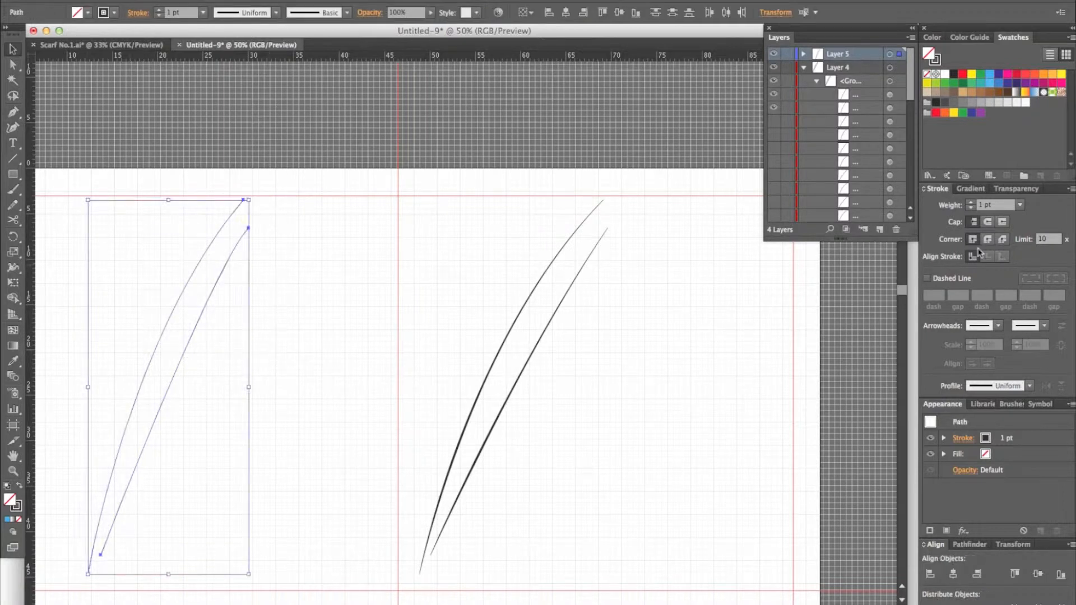
{"action": "left_click", "coordinate": [1018, 205]}
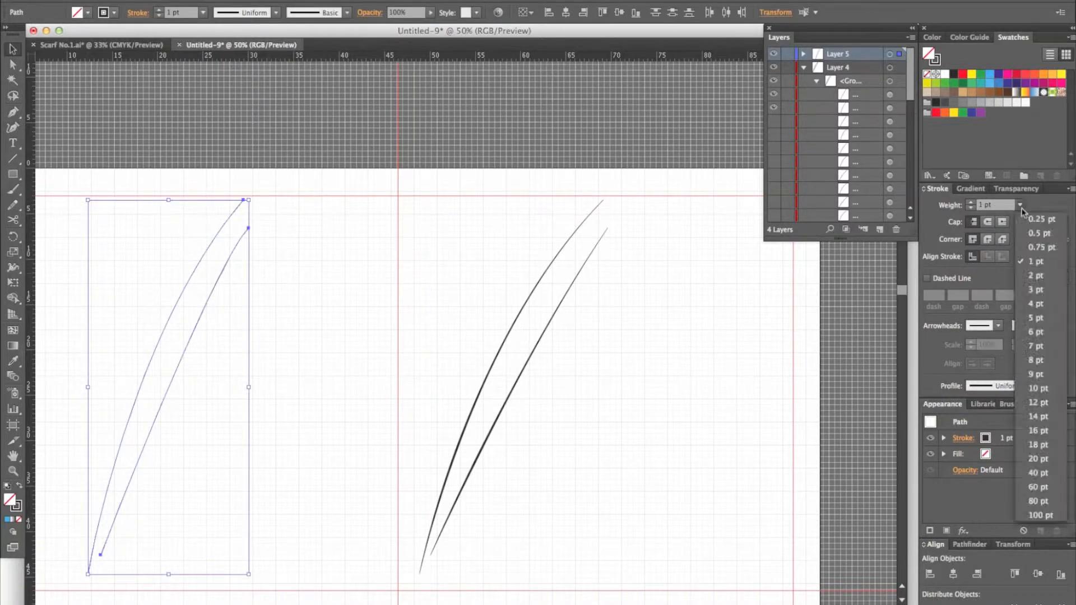
{"action": "left_click", "coordinate": [1036, 333]}
{"action": "left_click", "coordinate": [1031, 386]}
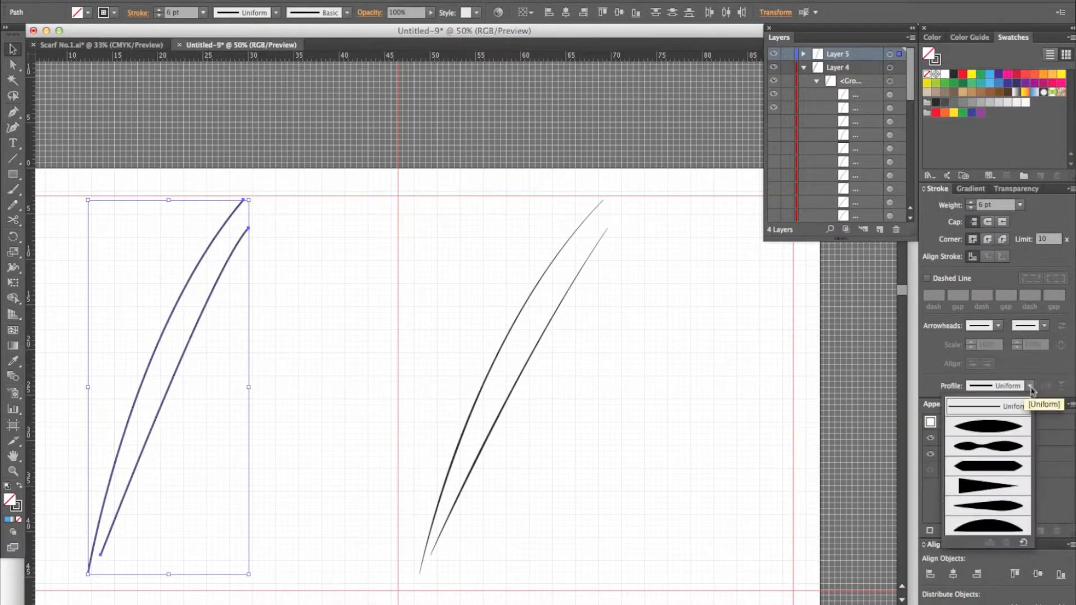
{"action": "left_click", "coordinate": [1003, 510]}
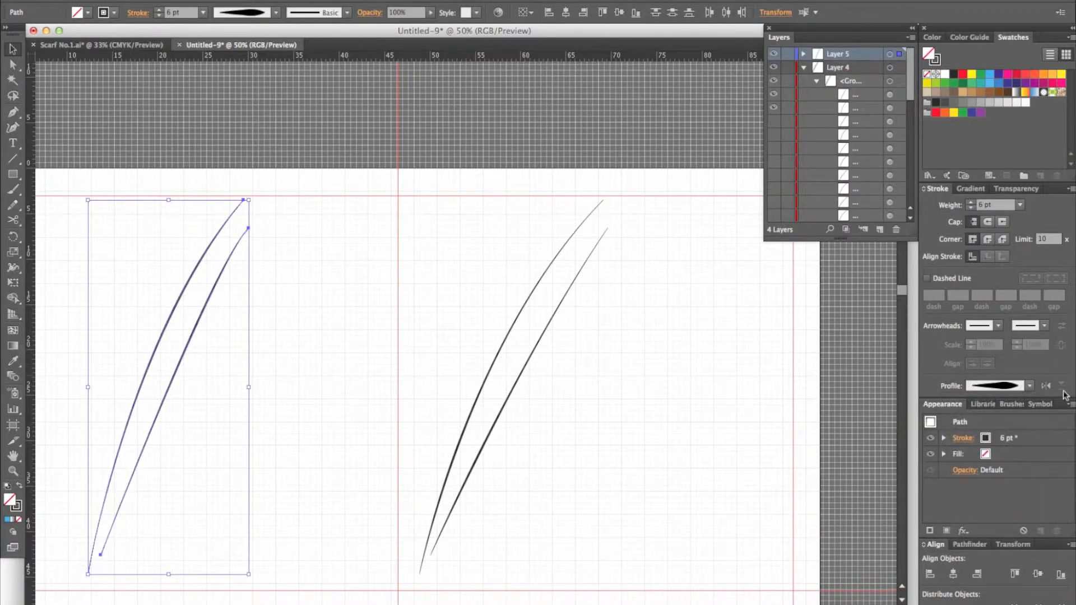
{"action": "left_click", "coordinate": [1046, 385]}
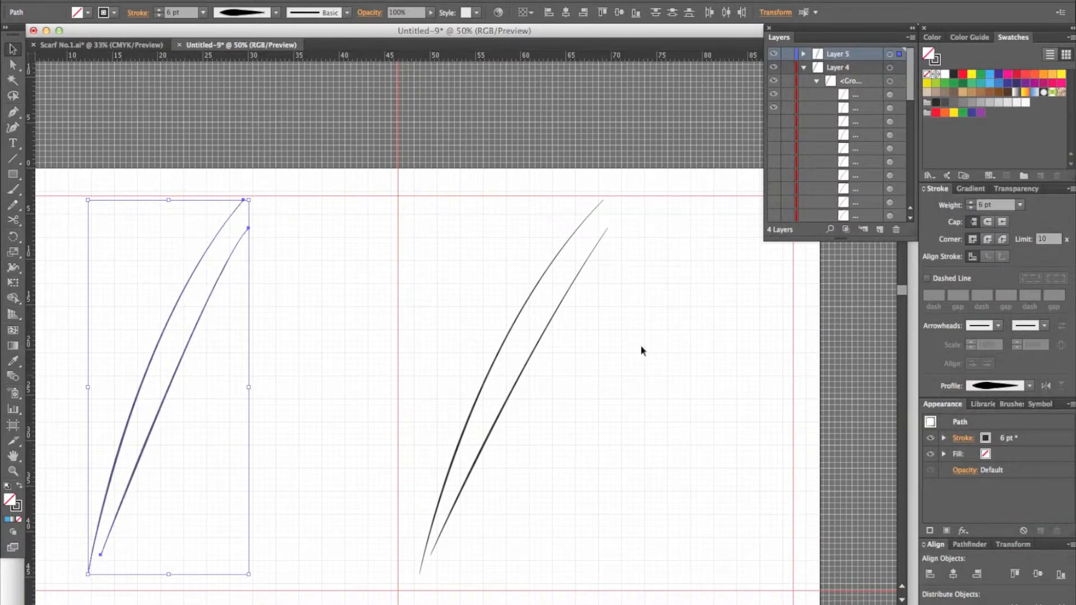
{"action": "left_click", "coordinate": [339, 355]}
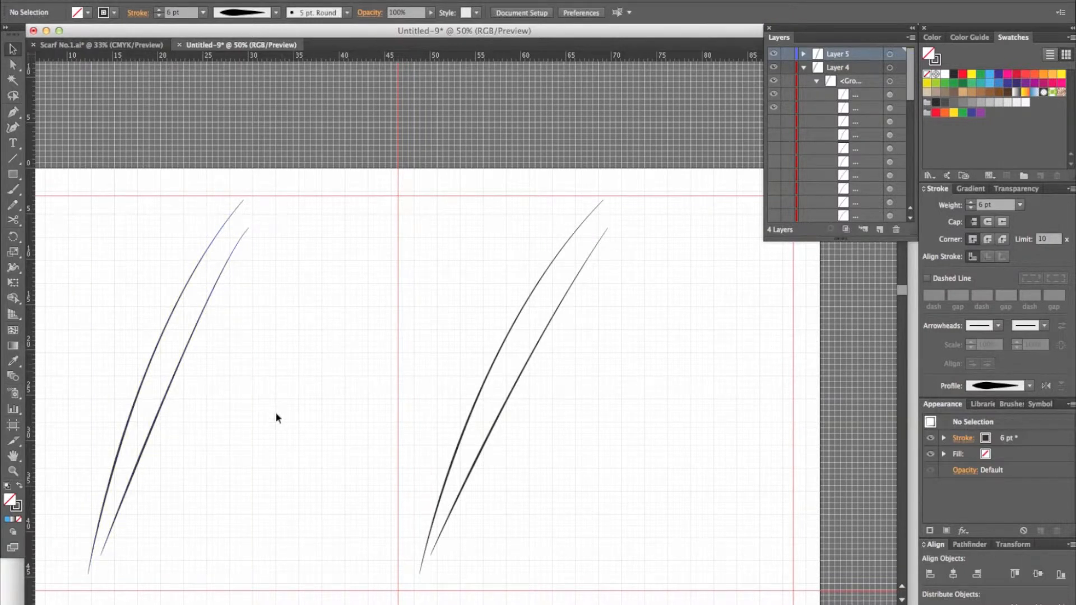
Step: Select both new curves and set the Rotate tool's pivot on the lower end anchor of the outer curve
{"action": "left_click_drag", "start_coordinate": [267, 430], "coordinate": [416, 412]}
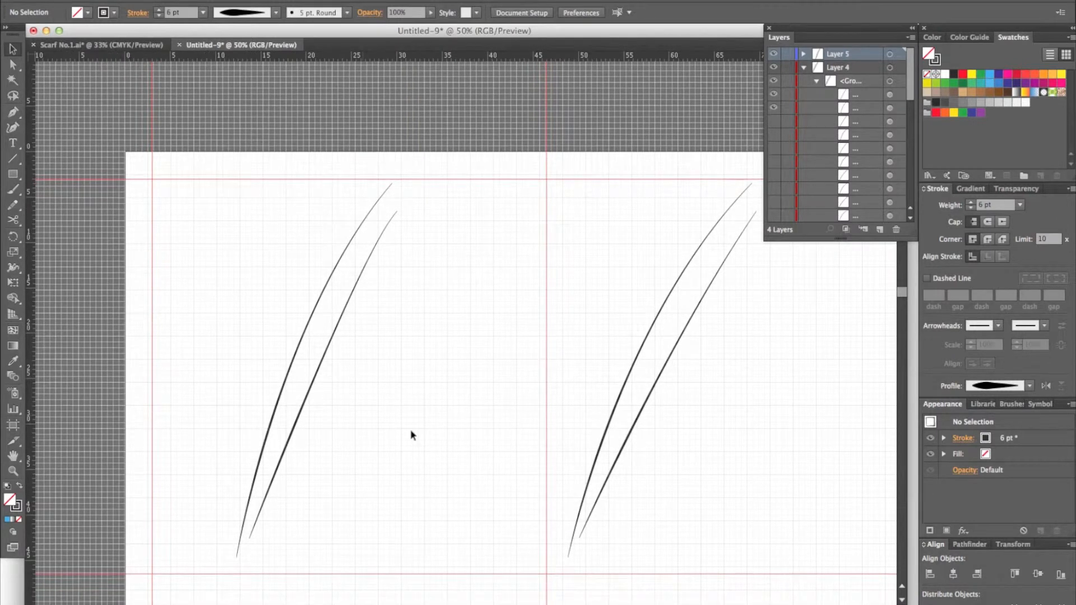
{"action": "left_click_drag", "start_coordinate": [343, 494], "coordinate": [242, 312]}
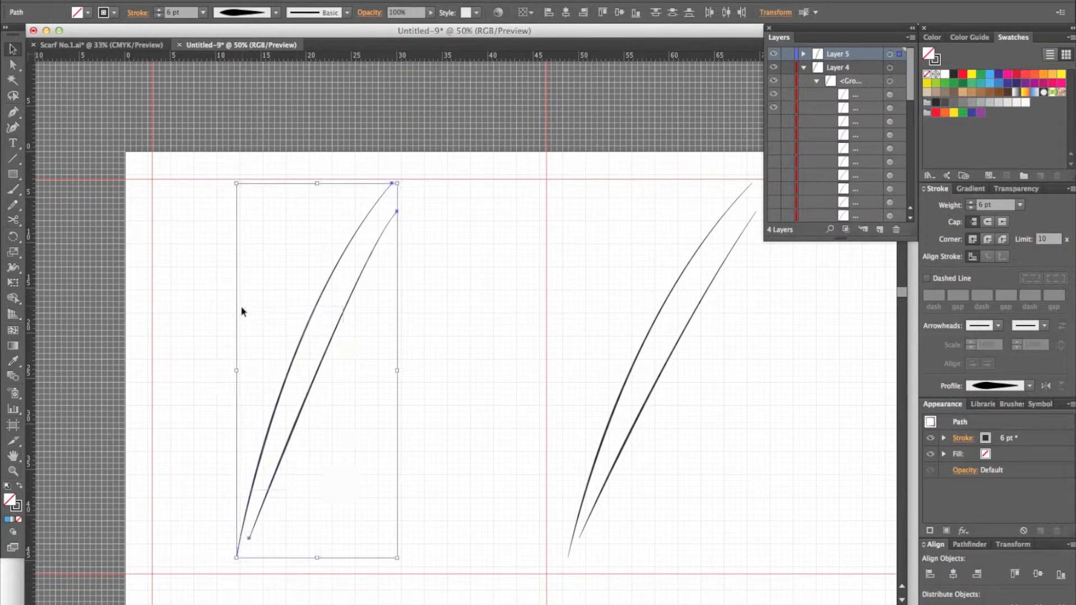
{"action": "left_click", "coordinate": [14, 241]}
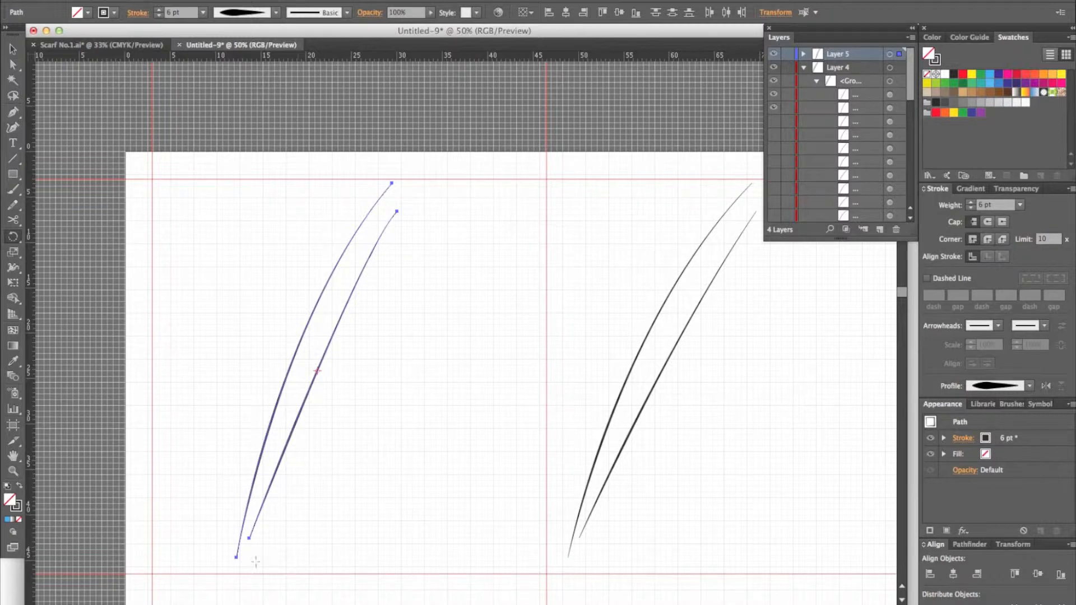
{"action": "key", "text": "super+equal"}
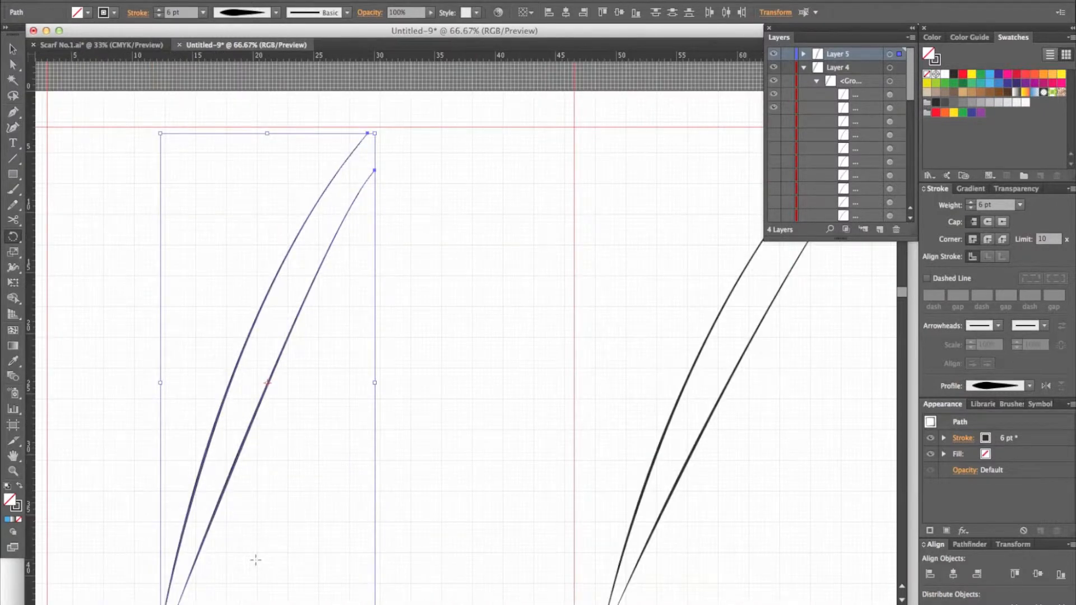
{"action": "left_click_drag", "start_coordinate": [256, 555], "coordinate": [522, 350]}
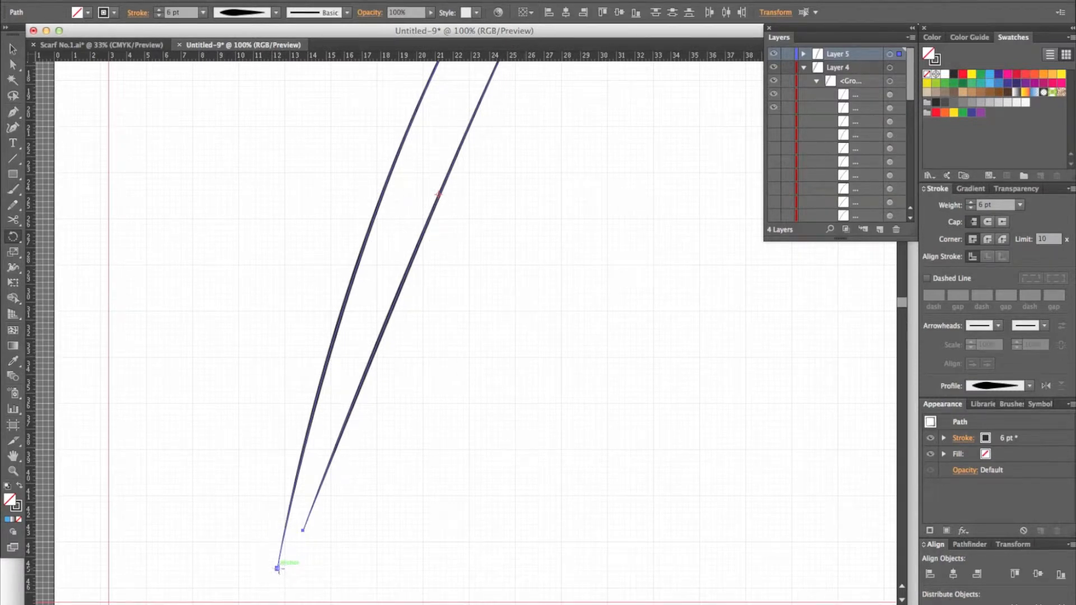
{"action": "left_click", "coordinate": [278, 568]}
{"action": "key", "text": "super"}
{"action": "key", "text": "super+minus"}
{"action": "key", "text": "super+minus"}
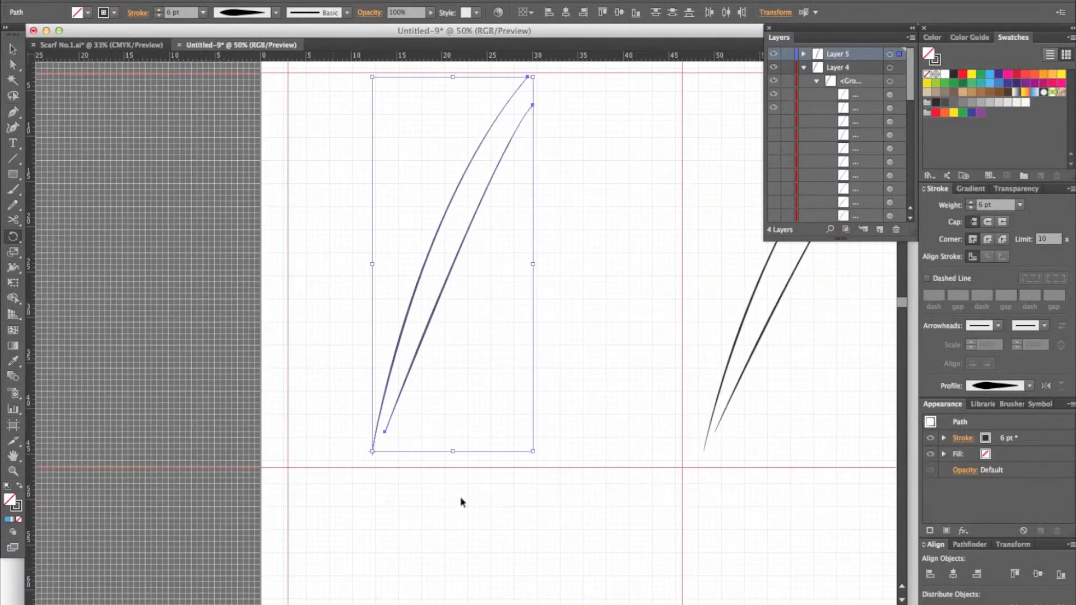
{"action": "left_click_drag", "start_coordinate": [497, 405], "coordinate": [461, 457]}
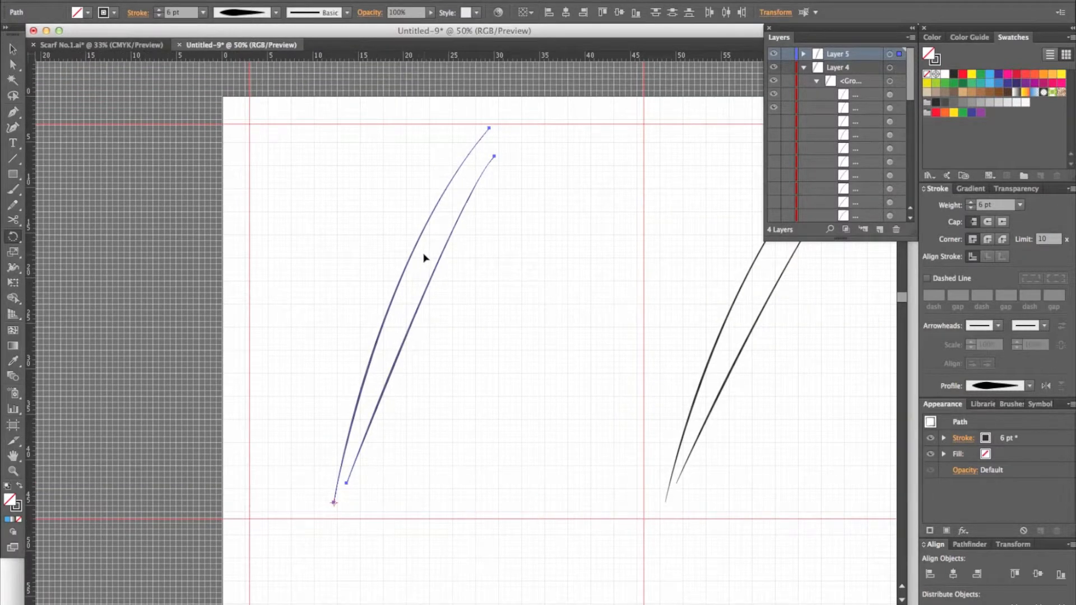
Step: Rotate a copy of both curves about 2.3° clockwise around the outer curve's lower end point
{"action": "mouse_move", "coordinate": [419, 250]}
{"action": "left_mouse_down"}
{"action": "mouse_move", "coordinate": [437, 255]}
{"action": "mouse_move", "coordinate": [428, 246]}
{"action": "left_mouse_up"}
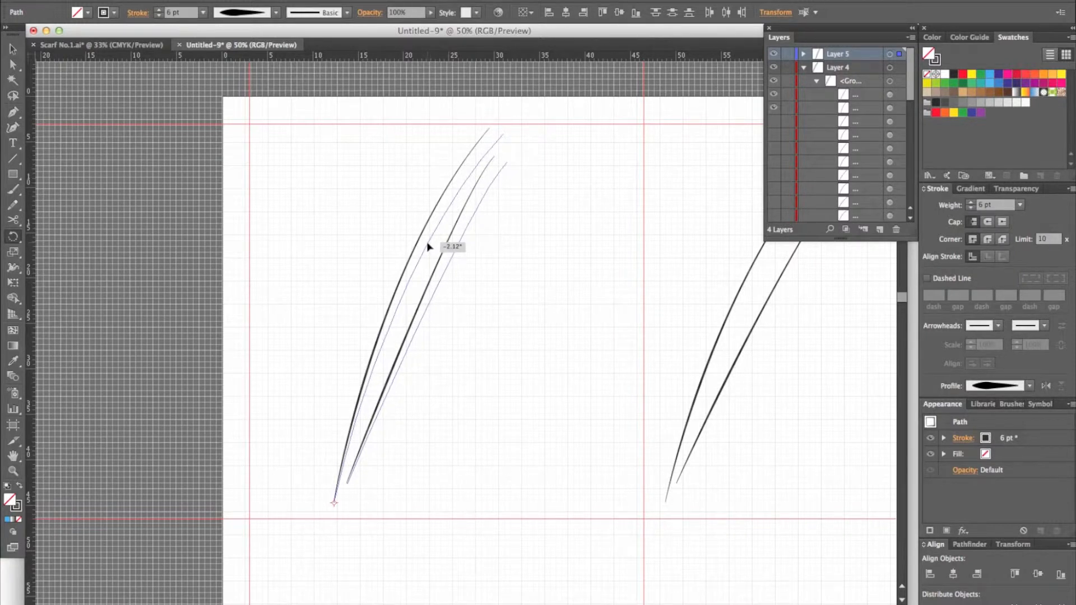
{"action": "left_click_drag", "start_coordinate": [428, 246], "coordinate": [421, 239]}
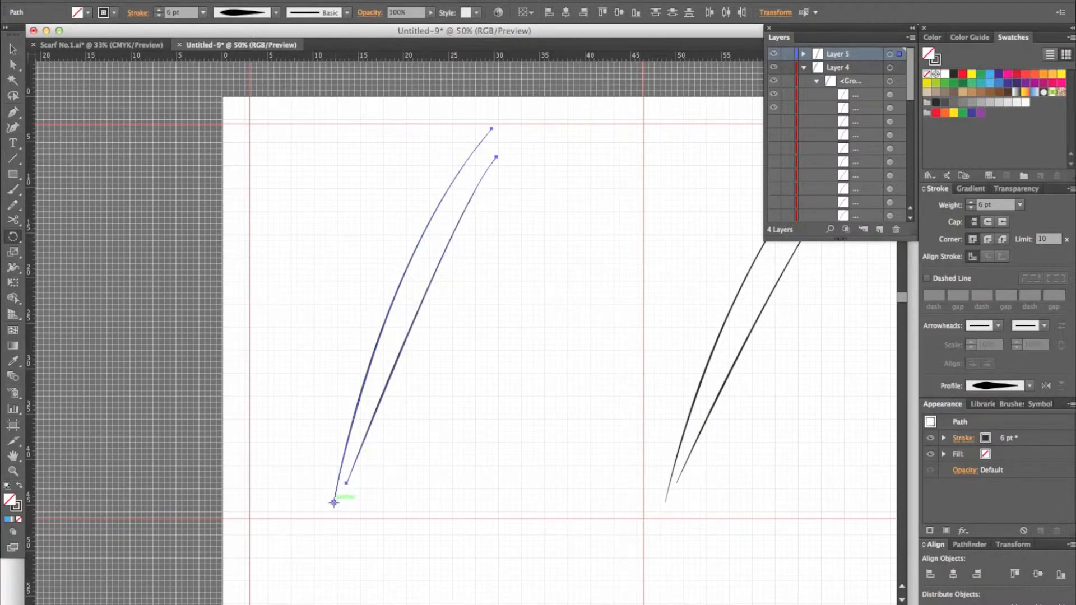
{"action": "left_click", "coordinate": [334, 503]}
{"action": "left_click_drag", "start_coordinate": [415, 253], "coordinate": [427, 258]}
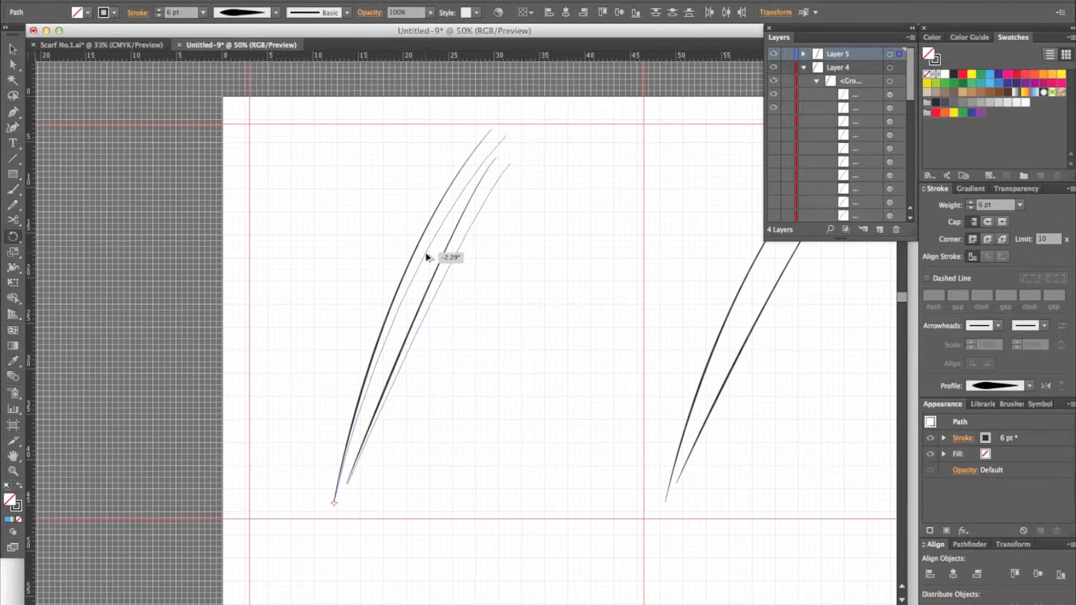
{"action": "left_click_drag", "start_coordinate": [426, 257], "coordinate": [426, 256]}
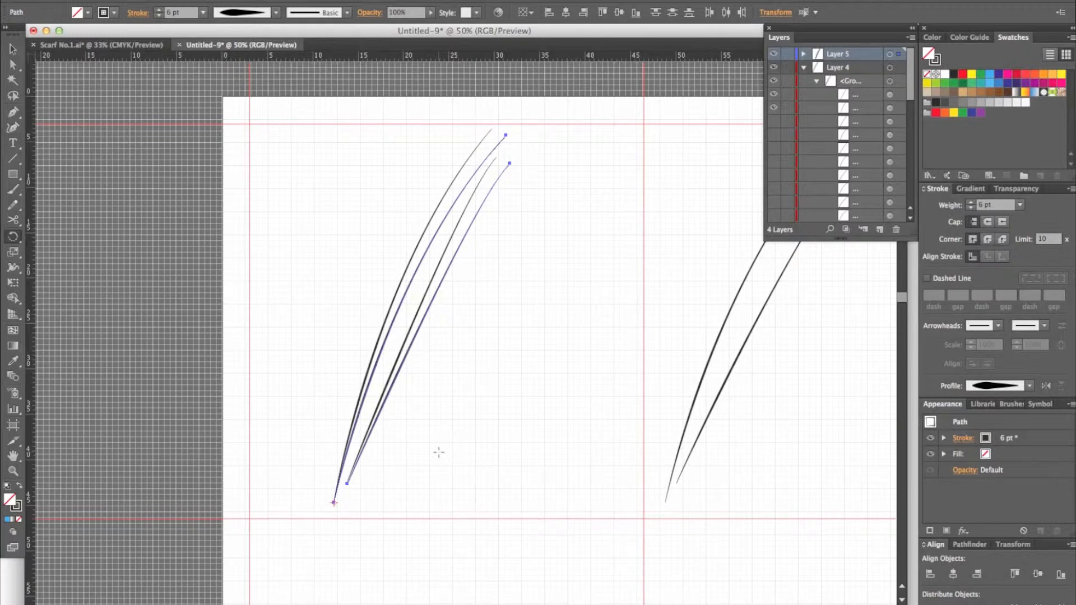
Step: Repeat the rotated copy of both curves 13 more times to build a fan of fifteen curve pairs, and deselect it
{"action": "key", "text": "super"}
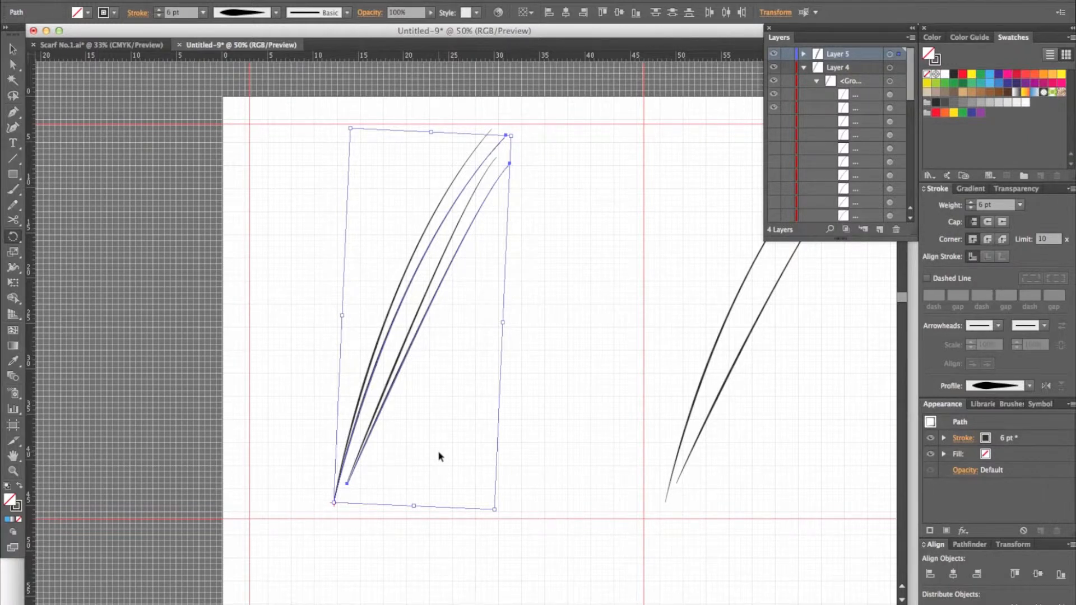
{"action": "key", "text": "super+d"}
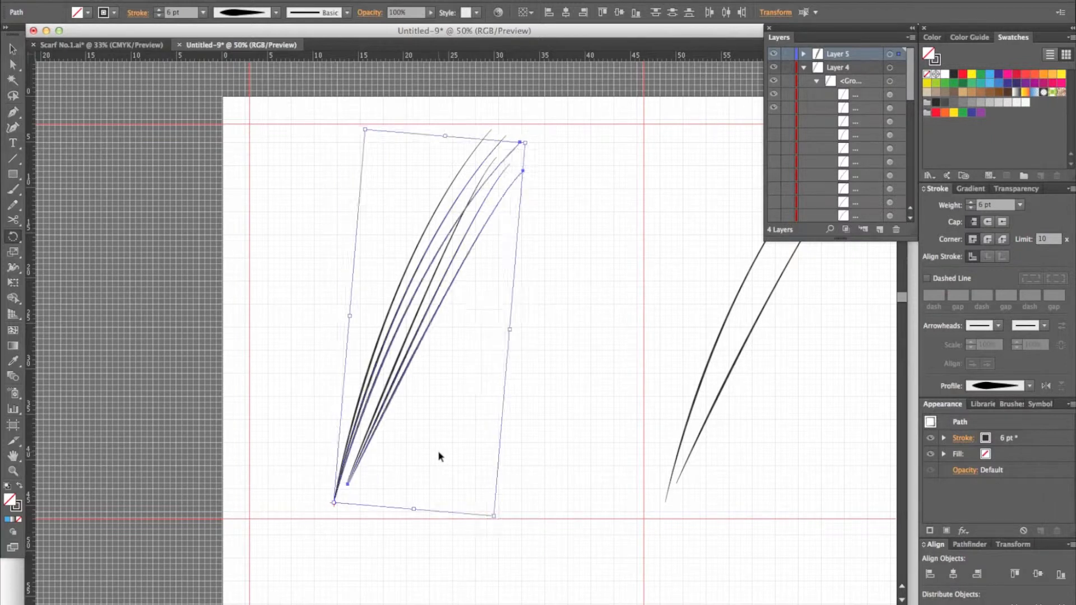
{"action": "key", "text": "super+d"}
{"action": "key", "text": "super+d"}
{"action": "key", "text": "super+d"}
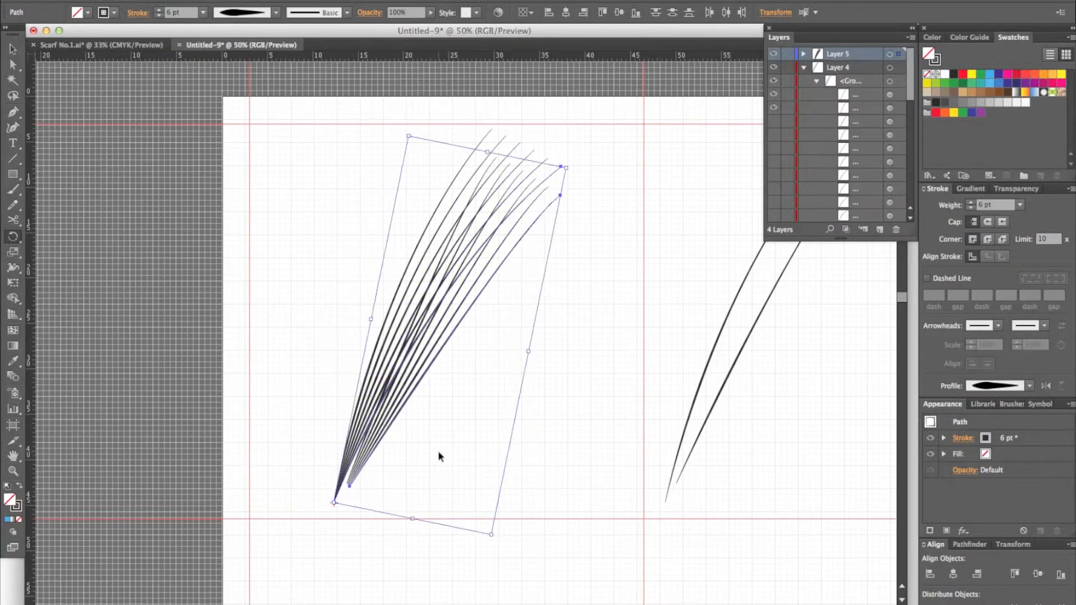
{"action": "key", "text": "super+d"}
{"action": "key", "text": "super+d"}
{"action": "key", "text": "super+d"}
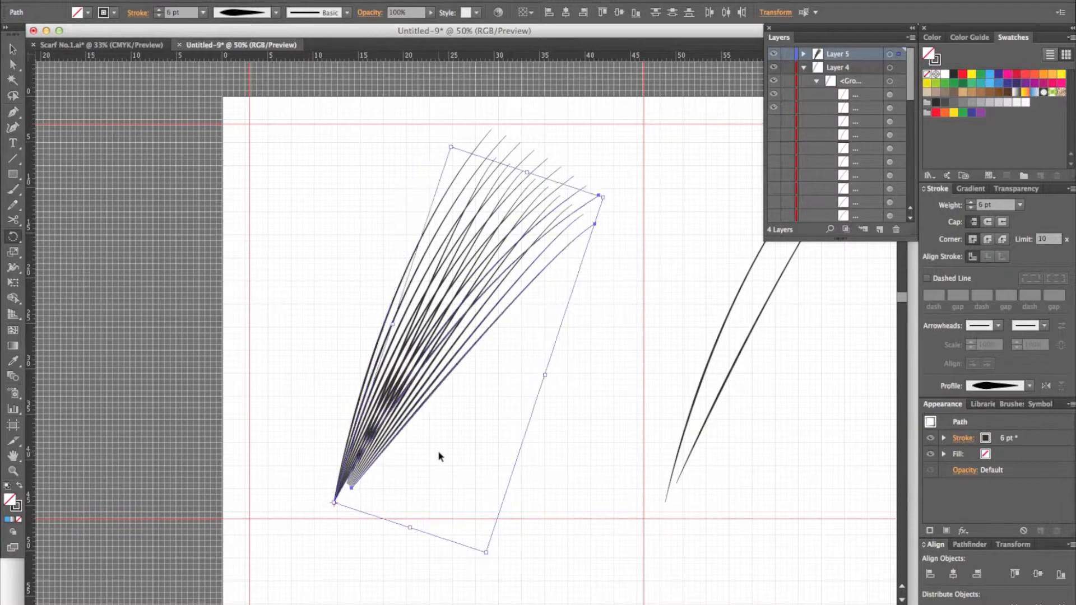
{"action": "key", "text": "super+d"}
{"action": "key", "text": "super+d"}
{"action": "key", "text": "super+d"}
{"action": "key", "text": "super+d"}
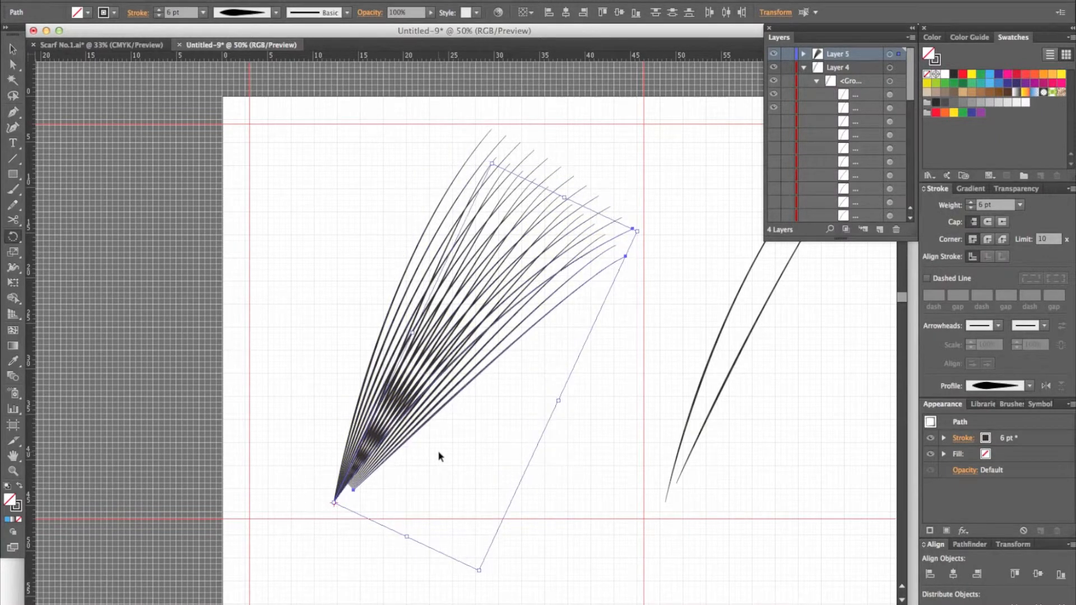
{"action": "key", "text": "super+d"}
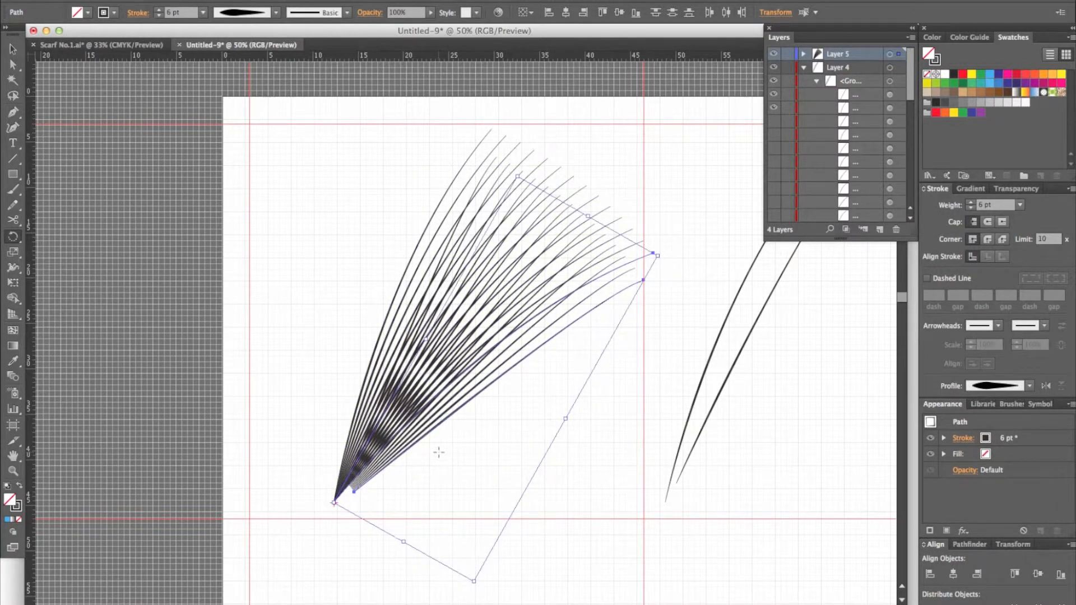
{"action": "key", "text": "super+d"}
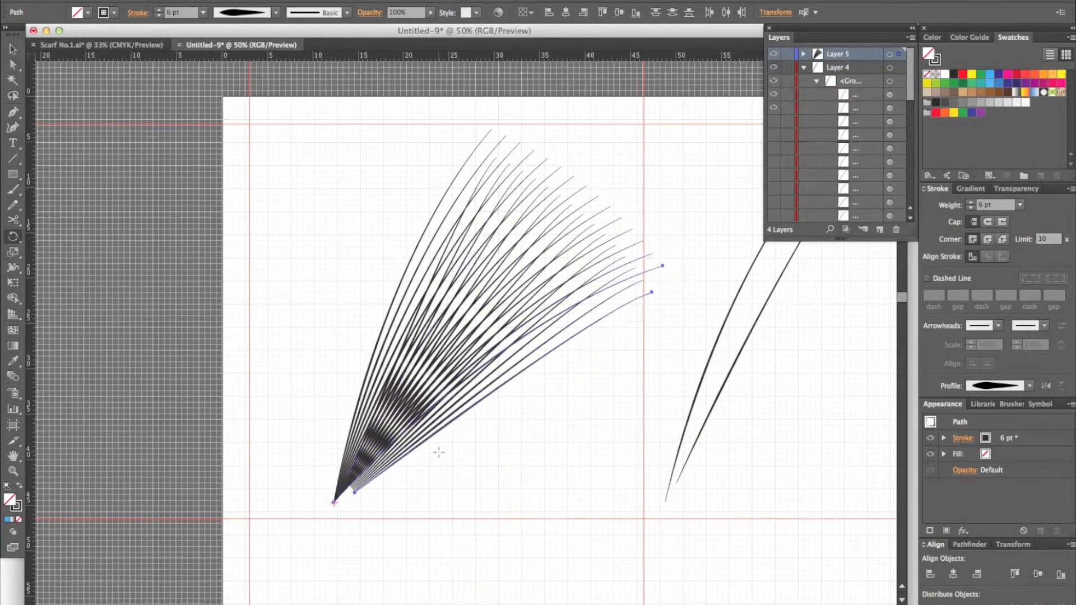
{"action": "left_click", "coordinate": [13, 51]}
{"action": "left_click", "coordinate": [294, 230]}
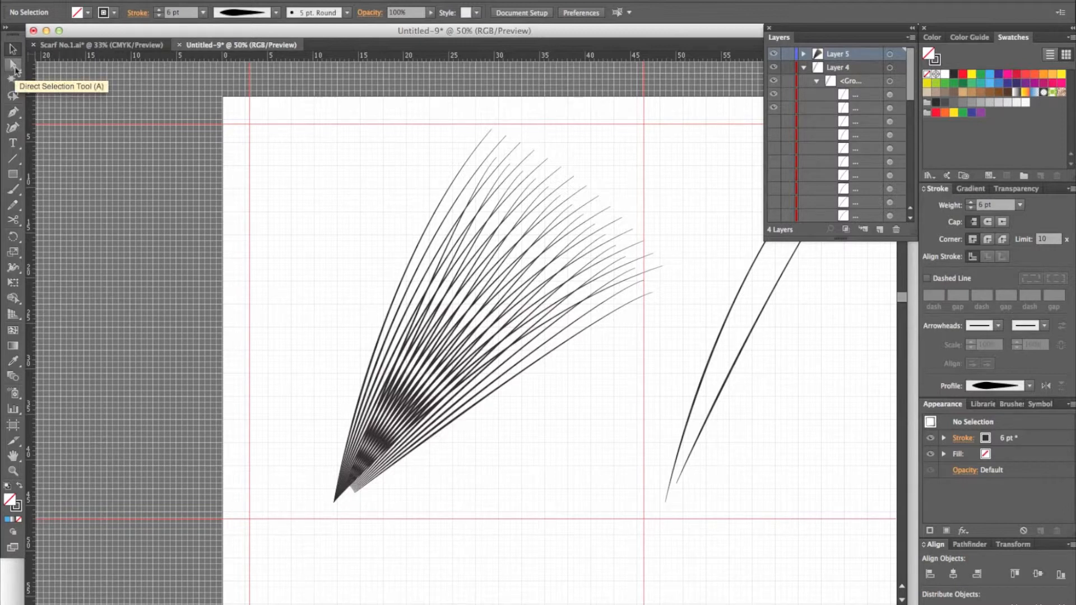
Step: Direct-select the lower end anchors of all fan curves and move the outer base point to about X 23.85, Y 46.5 cm
{"action": "key", "text": "a"}
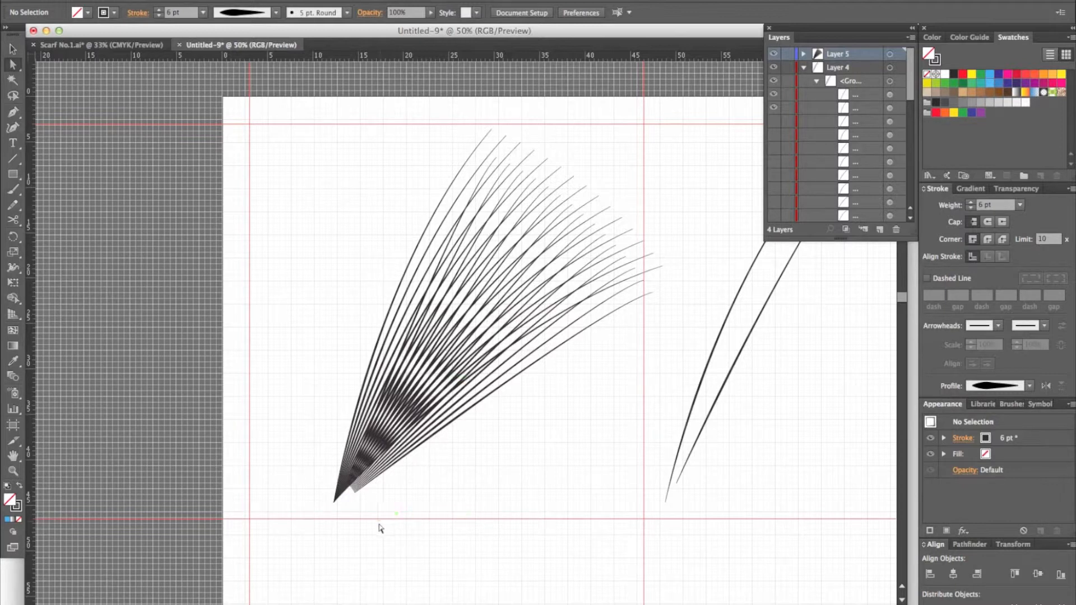
{"action": "key", "text": "super+equal"}
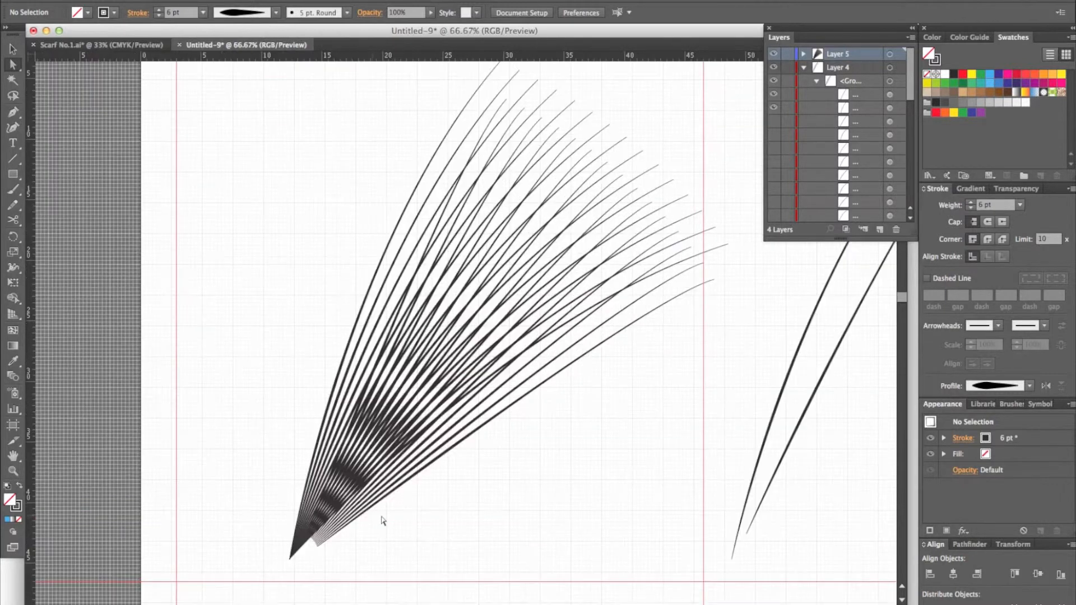
{"action": "left_click_drag", "start_coordinate": [406, 495], "coordinate": [506, 354]}
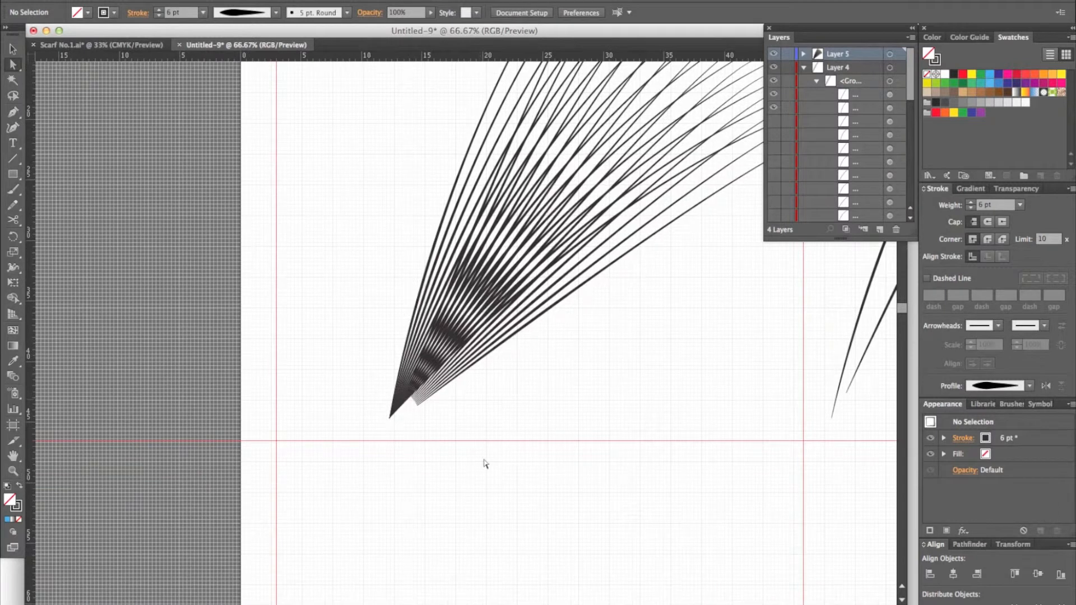
{"action": "left_click_drag", "start_coordinate": [478, 460], "coordinate": [336, 360]}
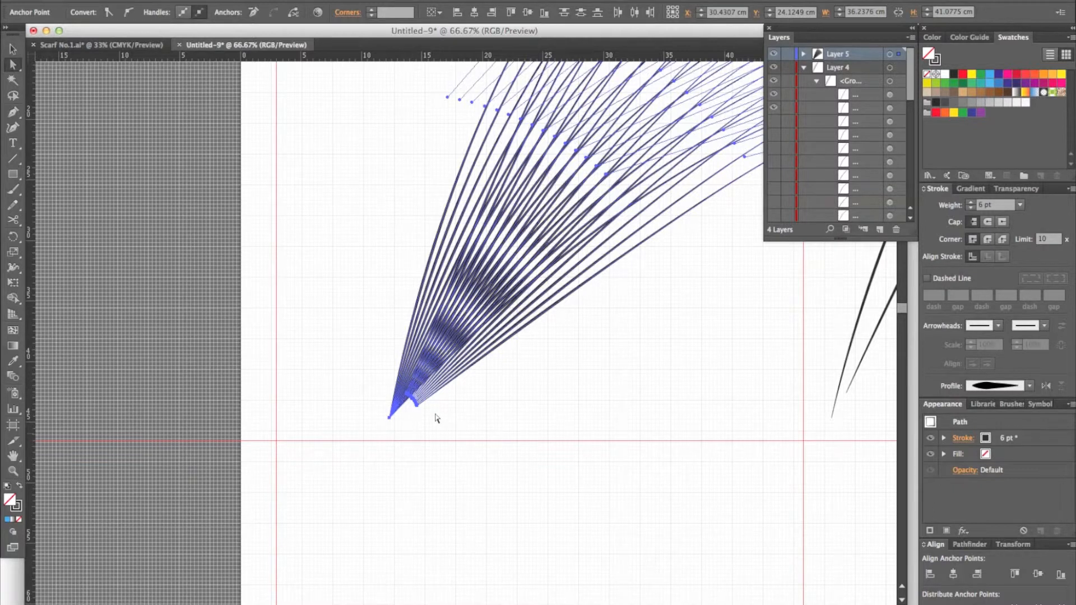
{"action": "key", "text": "super"}
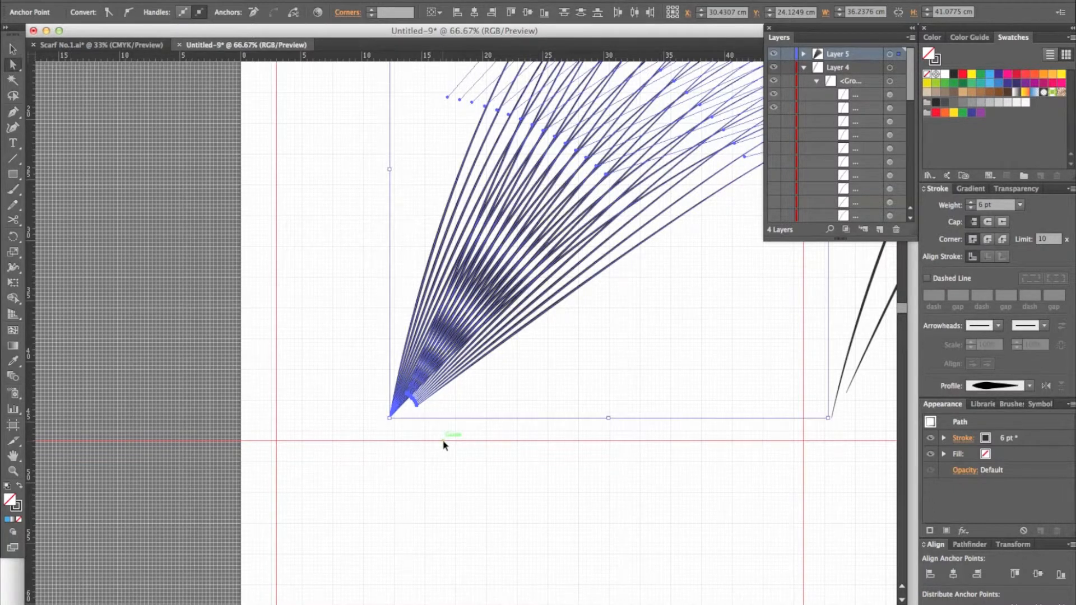
{"action": "key", "text": "super+minus"}
{"action": "left_click_drag", "start_coordinate": [458, 464], "coordinate": [397, 500]}
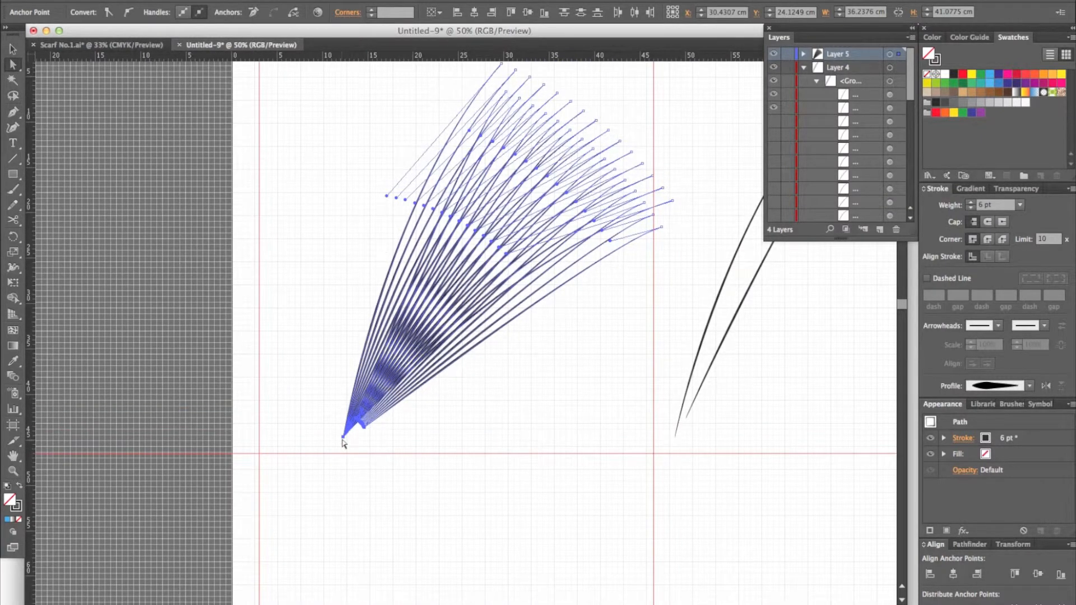
{"action": "left_click", "coordinate": [343, 438]}
{"action": "left_click_drag", "start_coordinate": [343, 438], "coordinate": [452, 457]}
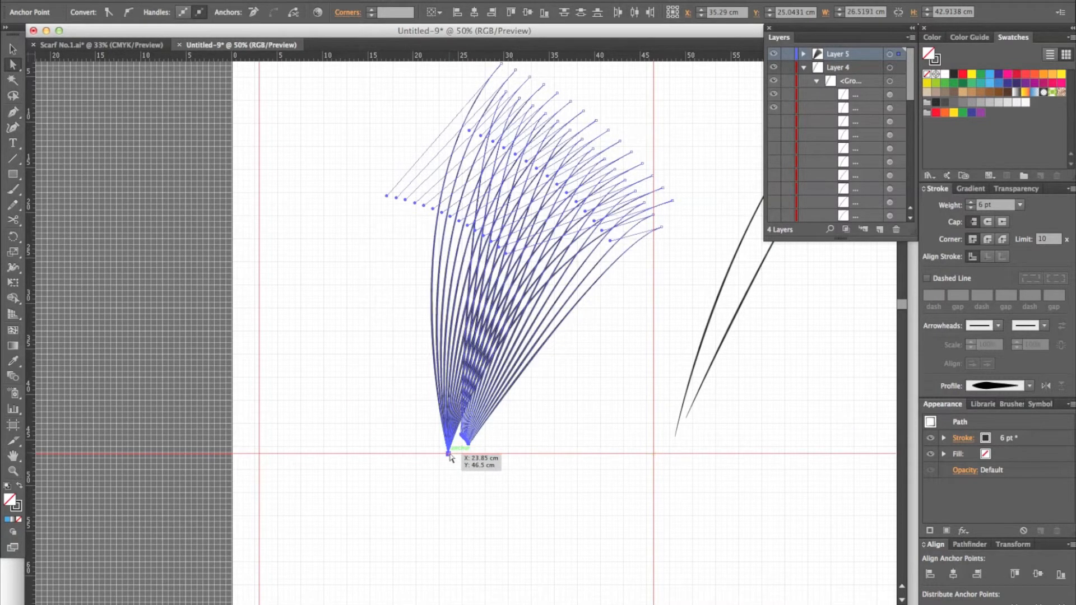
Step: Direct-select the upper end anchors of all fan curves and move them about 6.4 cm left and 1.6 cm up
{"action": "scroll", "coordinate": [593, 493], "scroll_direction": "up", "scroll_amount": 1}
{"action": "scroll", "coordinate": [628, 454], "scroll_direction": "up", "scroll_amount": 5}
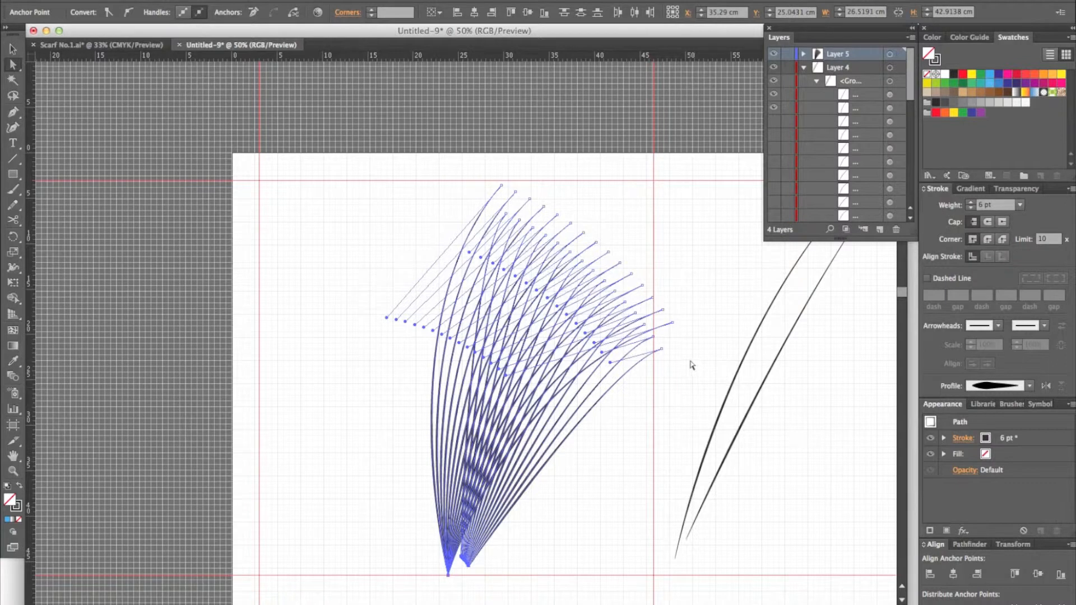
{"action": "left_click", "coordinate": [692, 364]}
{"action": "left_click_drag", "start_coordinate": [695, 363], "coordinate": [447, 176]}
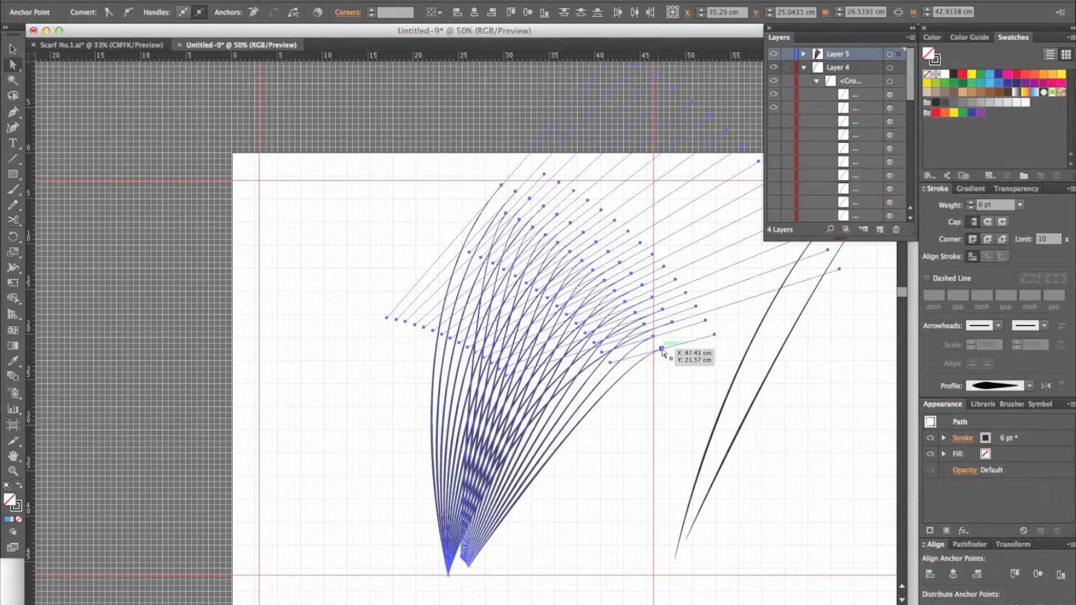
{"action": "left_click_drag", "start_coordinate": [662, 351], "coordinate": [613, 336]}
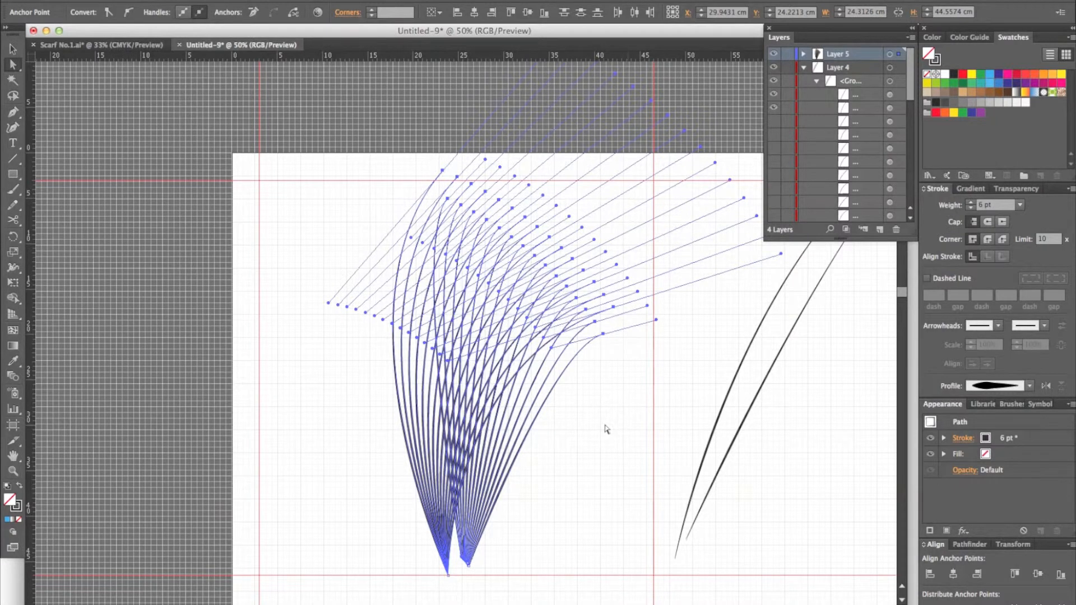
Step: Rotate the whole fan about 38° clockwise around its centre and deselect it
{"action": "key", "text": "v"}
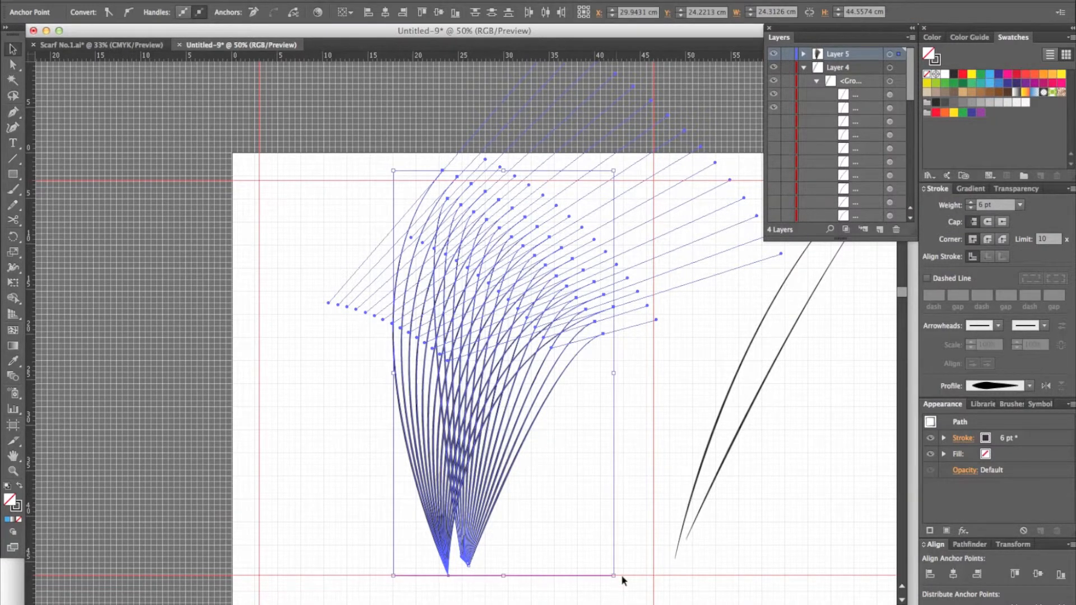
{"action": "left_click_drag", "start_coordinate": [620, 581], "coordinate": [480, 529]}
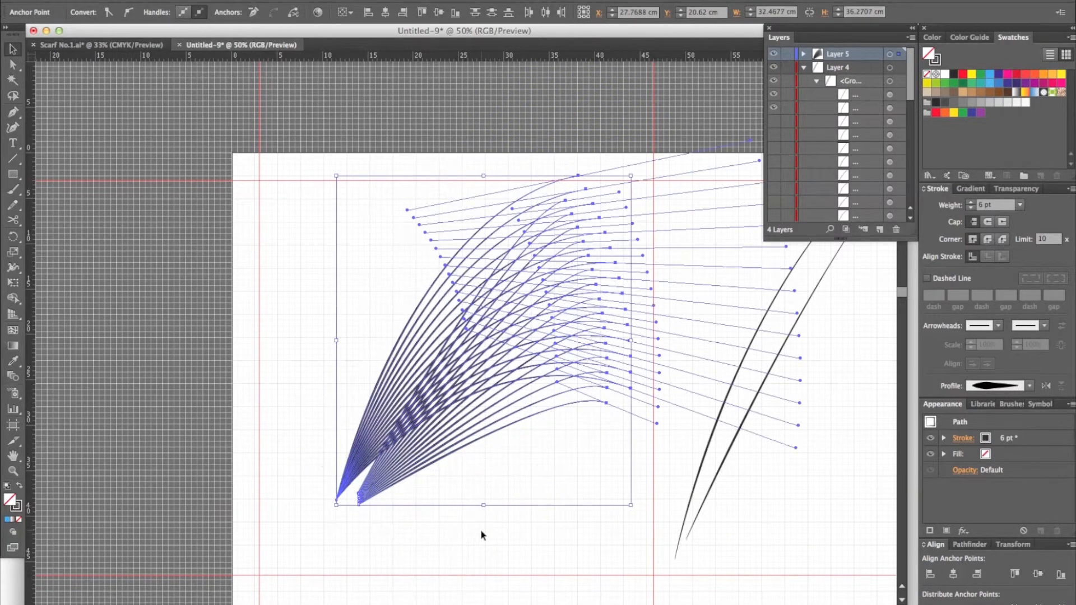
{"action": "left_click", "coordinate": [521, 560]}
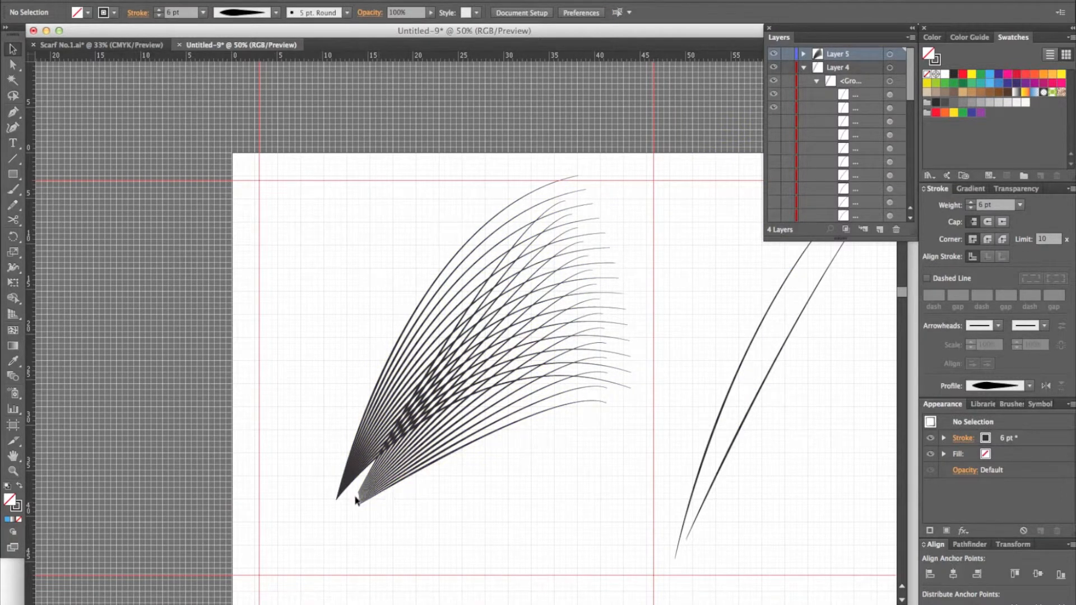
Step: Switch to Scarf No.1.ai to examine where the curved-line fans converge near the centre, and return to Untitled-9
{"action": "left_click", "coordinate": [130, 45]}
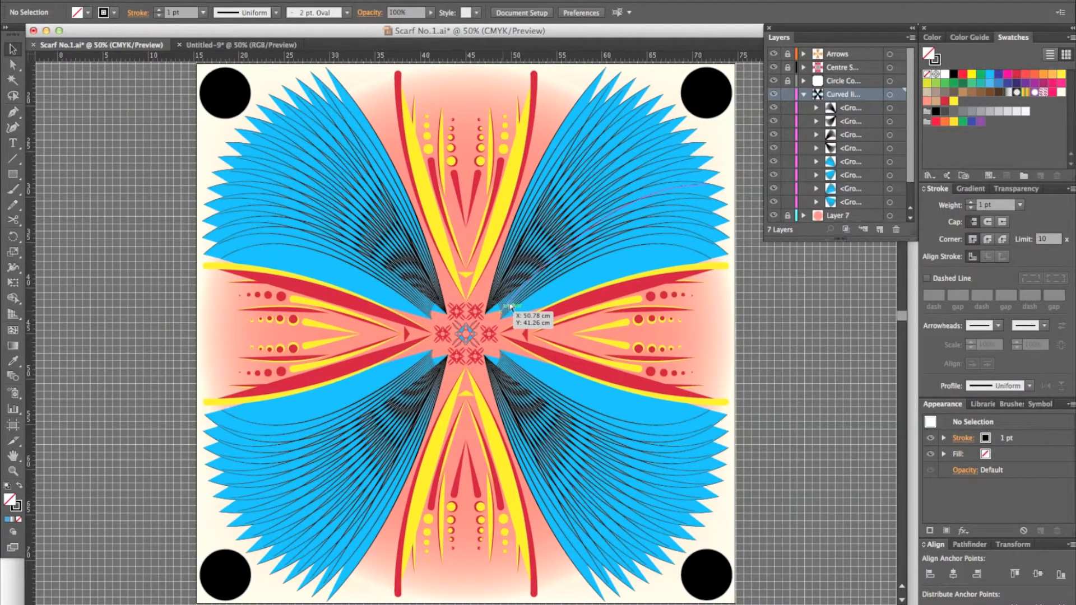
{"action": "key", "text": "super+plus"}
{"action": "key", "text": "super+plus"}
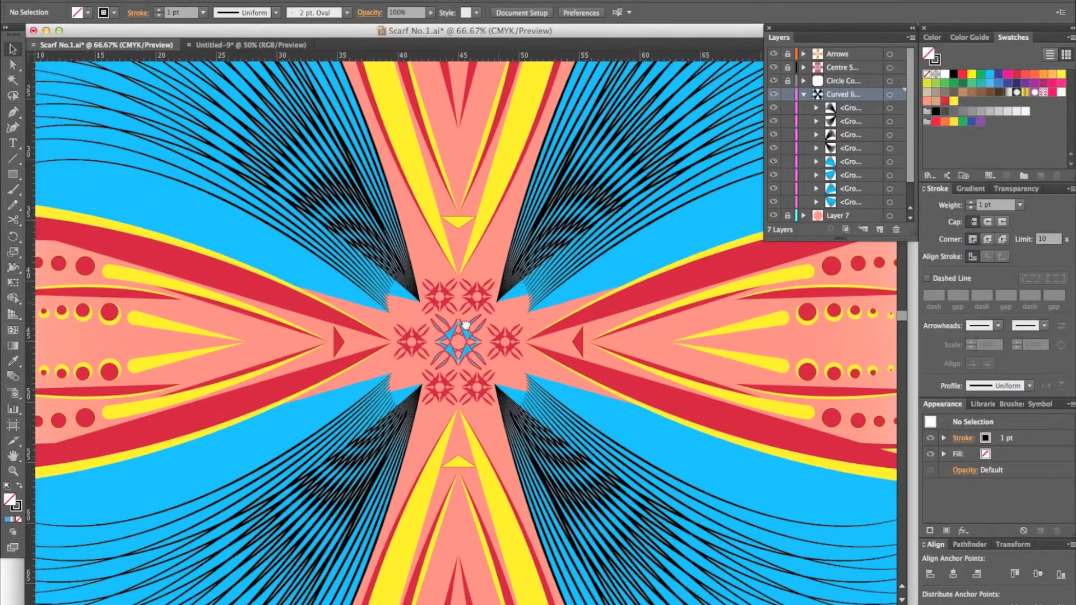
{"action": "left_click_drag", "start_coordinate": [466, 325], "coordinate": [431, 350]}
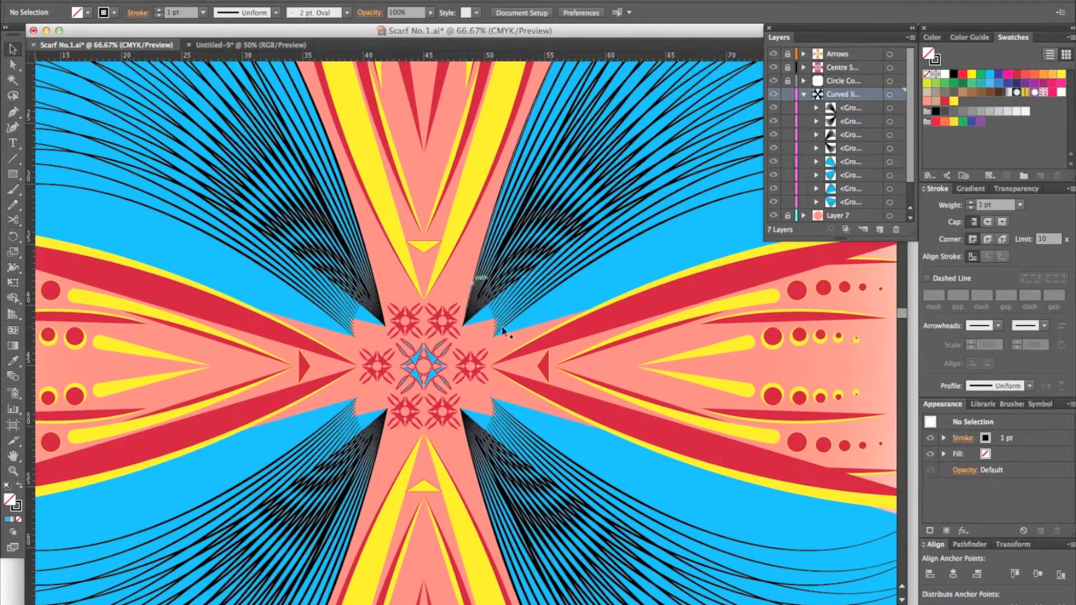
{"action": "left_click", "coordinate": [233, 45]}
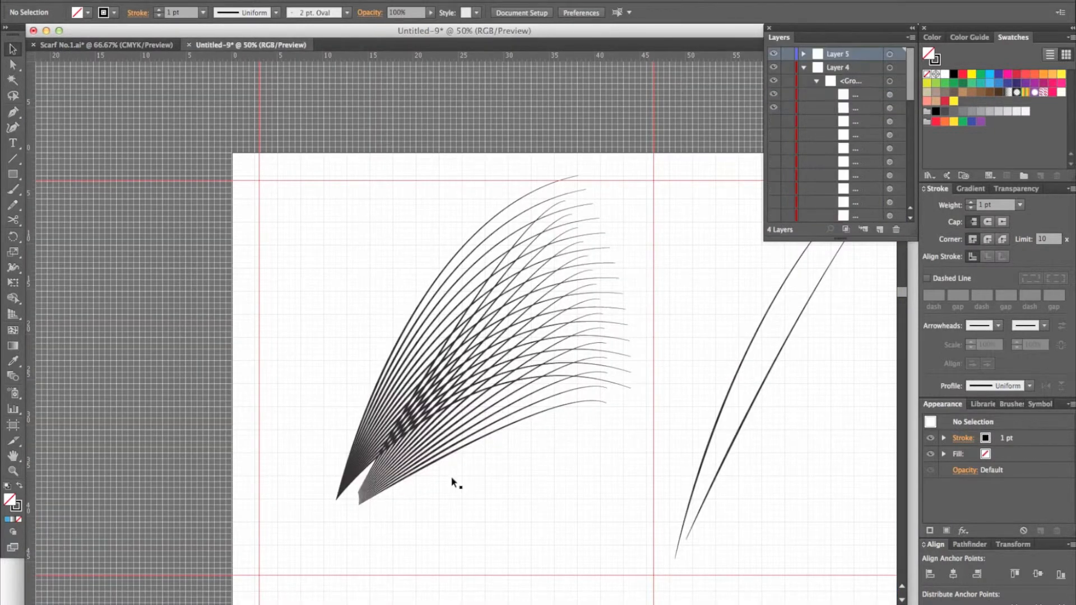
Step: Move the fan's inner set of curves to a base at about X 12.66, Y 37.58 cm and stretch it about 1.4 cm upward
{"action": "key", "text": "ctrl+plus"}
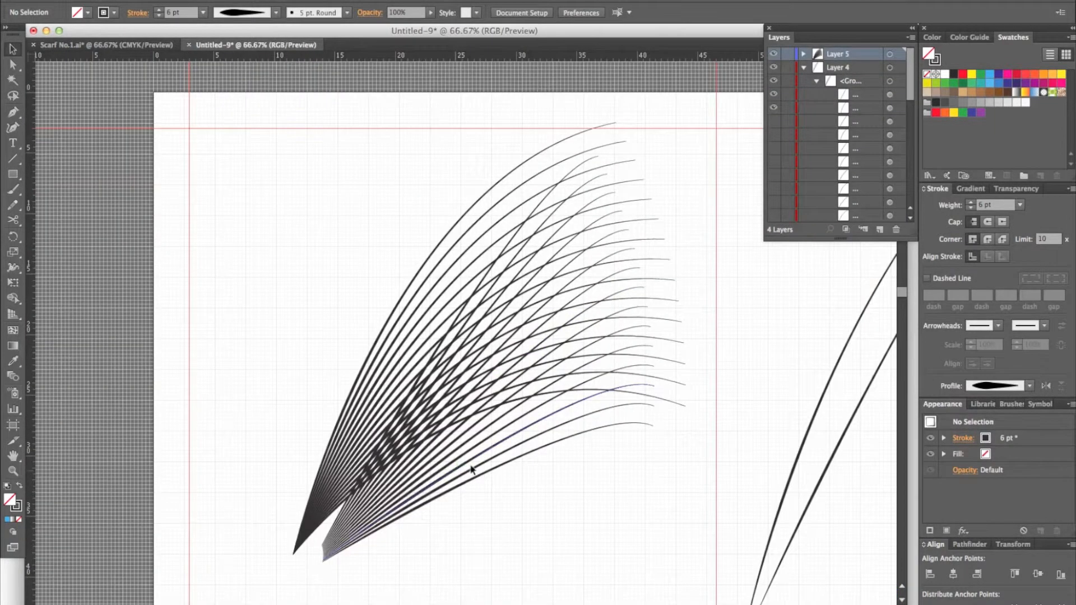
{"action": "left_click_drag", "start_coordinate": [482, 518], "coordinate": [536, 445]}
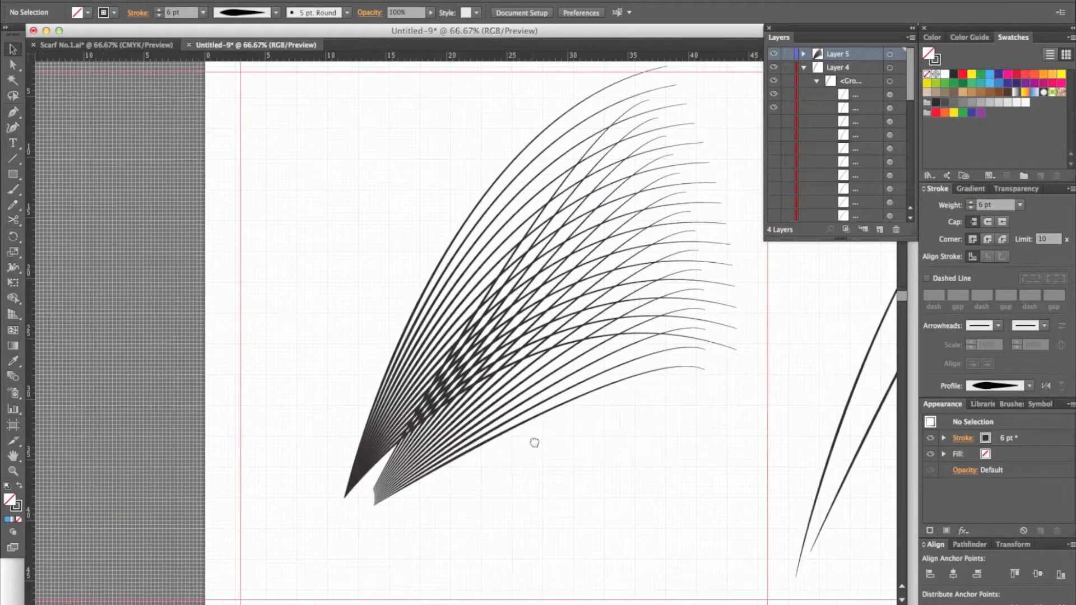
{"action": "mouse_move", "coordinate": [385, 469]}
{"action": "left_mouse_down"}
{"action": "mouse_move", "coordinate": [376, 459]}
{"action": "mouse_move", "coordinate": [372, 482]}
{"action": "mouse_move", "coordinate": [362, 476]}
{"action": "left_mouse_up"}
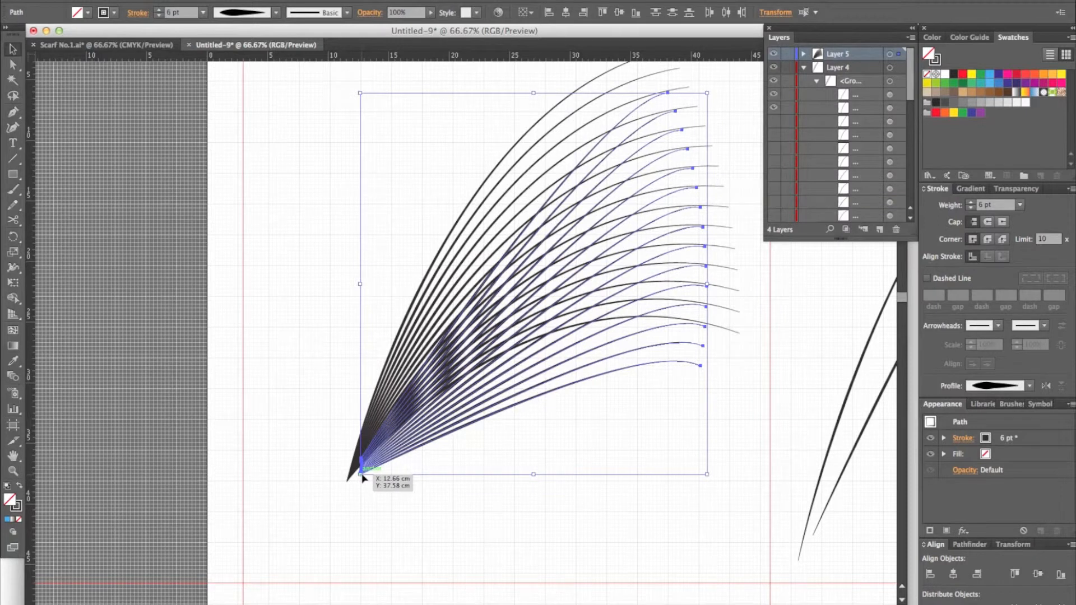
{"action": "left_click_drag", "start_coordinate": [359, 91], "coordinate": [358, 76]}
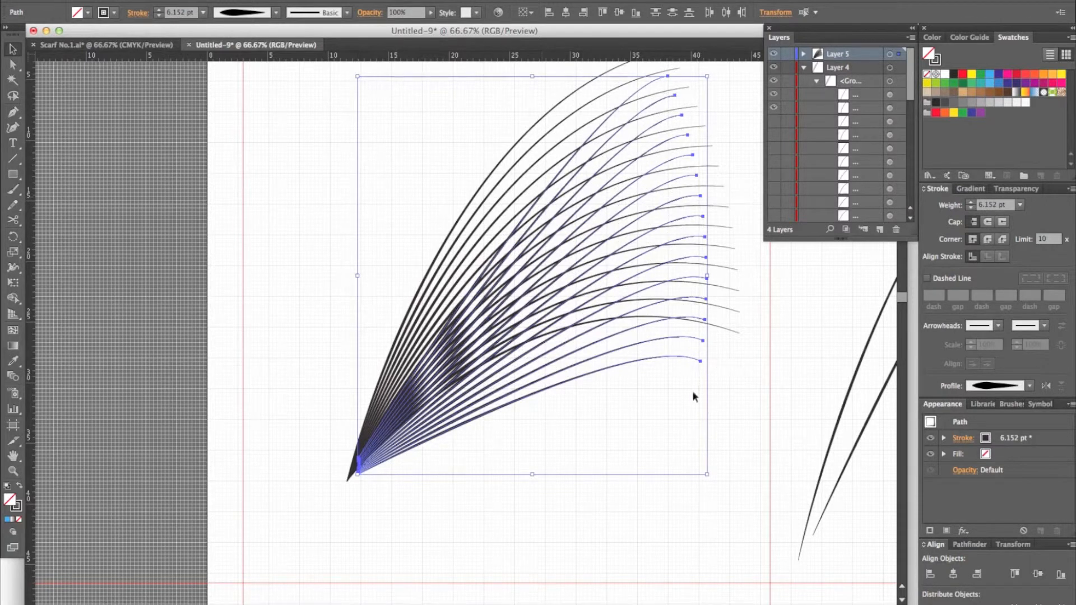
{"action": "left_click", "coordinate": [493, 485]}
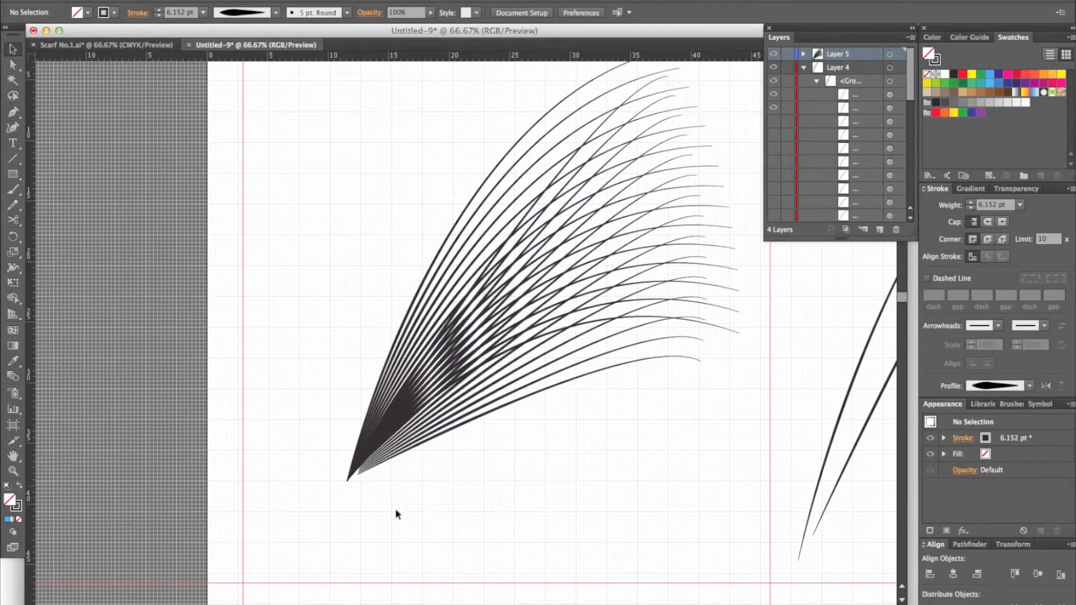
Step: Direct-select the base anchors of both curve sets, move the outer base point to about X 15.6, Y 32.35 cm, and deselect
{"action": "key", "text": "a"}
{"action": "left_click_drag", "start_coordinate": [399, 515], "coordinate": [332, 444]}
{"action": "left_click_drag", "start_coordinate": [348, 485], "coordinate": [398, 414]}
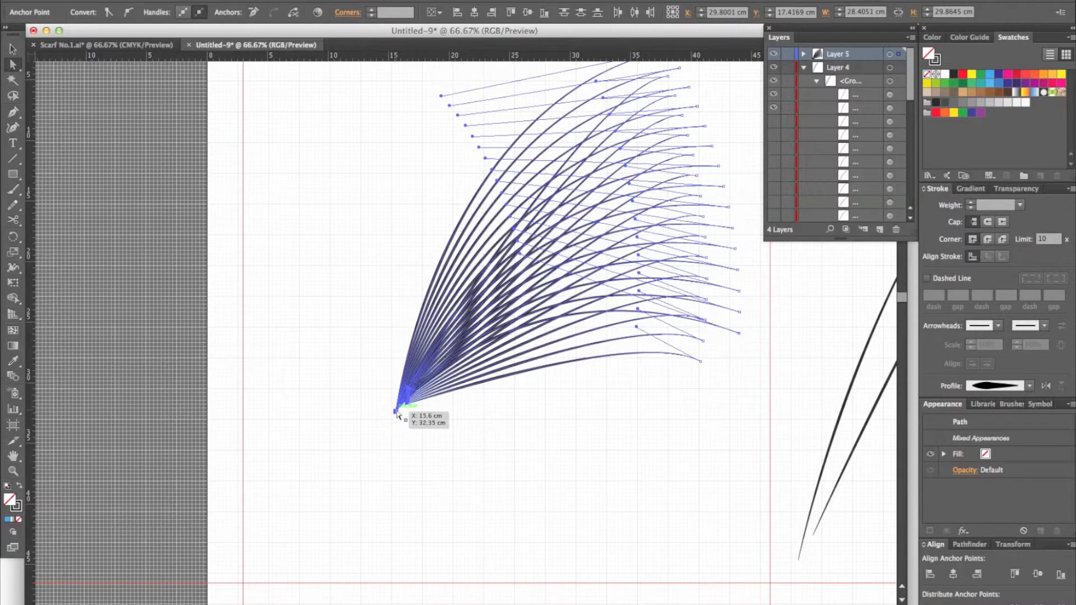
{"action": "left_click", "coordinate": [544, 500]}
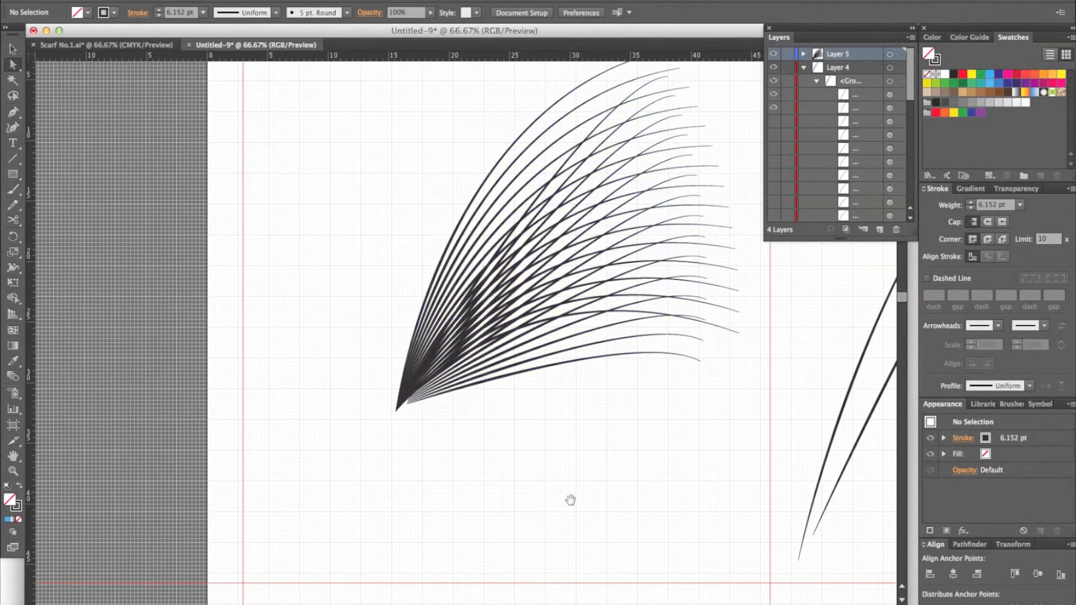
Step: Select all of the fan's curves and try to group them
{"action": "mouse_move", "coordinate": [583, 488]}
{"action": "left_mouse_down"}
{"action": "mouse_move", "coordinate": [524, 526]}
{"action": "mouse_move", "coordinate": [496, 565]}
{"action": "left_mouse_up"}
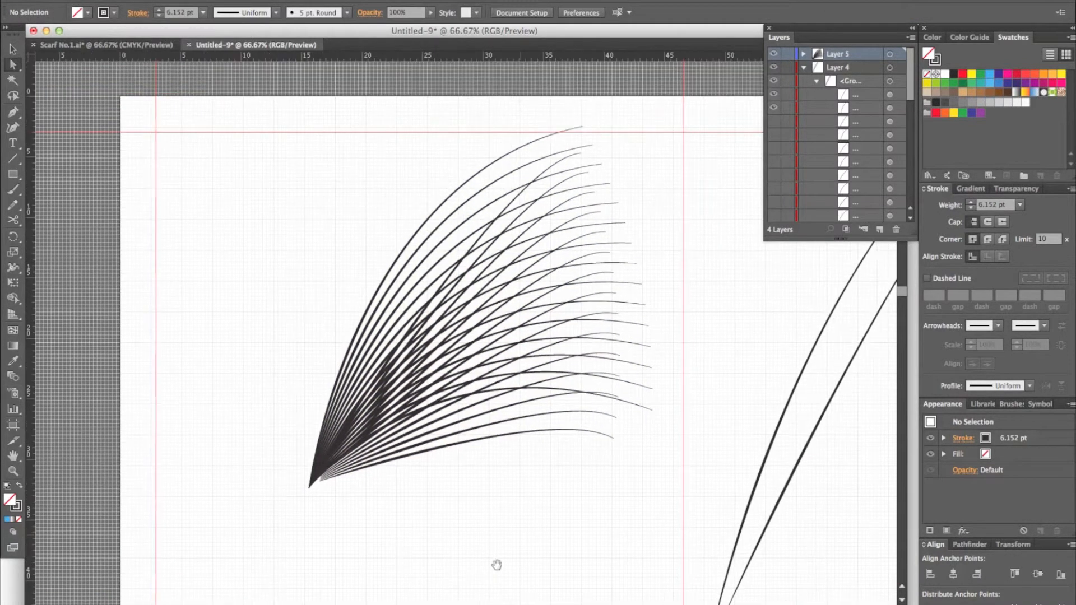
{"action": "key", "text": "v"}
{"action": "left_click_drag", "start_coordinate": [594, 509], "coordinate": [328, 272]}
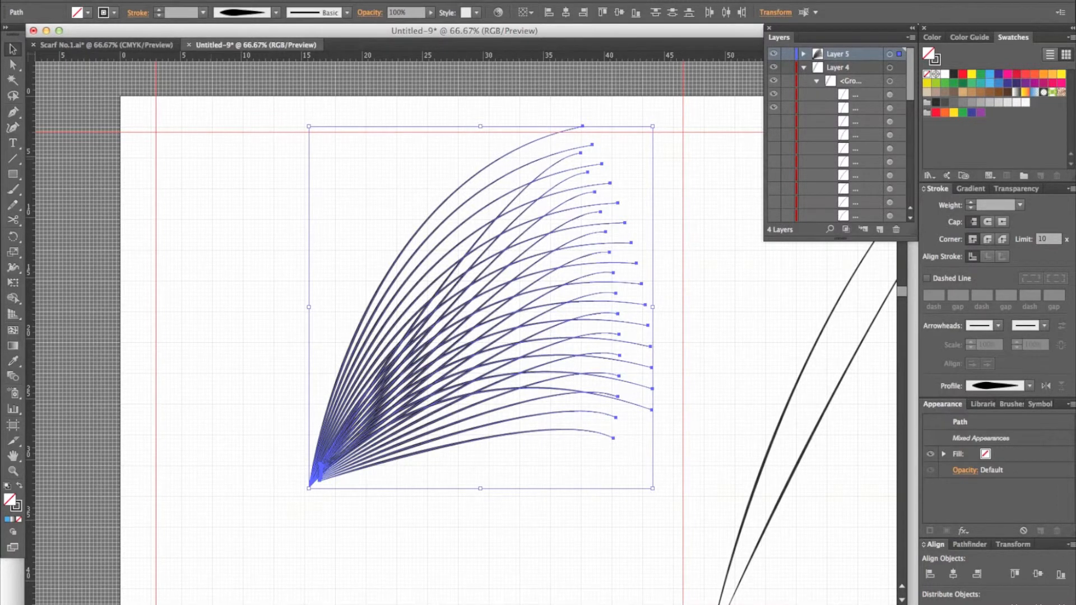
{"action": "left_click", "coordinate": [157, 0]}
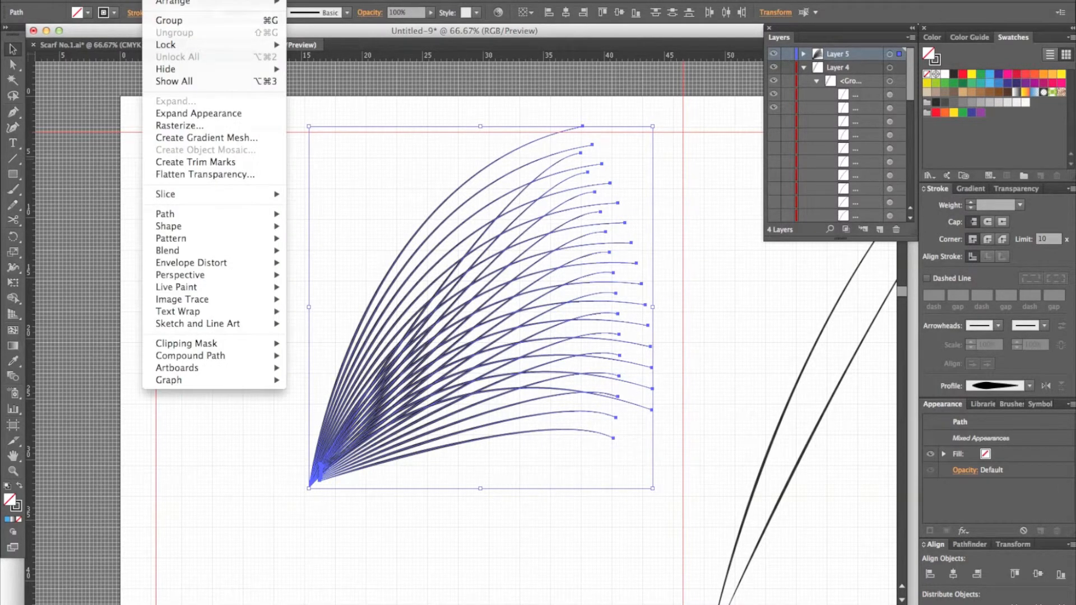
{"action": "left_click", "coordinate": [176, 24]}
Step: Expand Layer 5 to check its paths, select all of the fan's curves, group them and deselect
{"action": "left_click", "coordinate": [804, 54]}
{"action": "scroll", "coordinate": [851, 84], "scroll_direction": "down", "scroll_amount": 3}
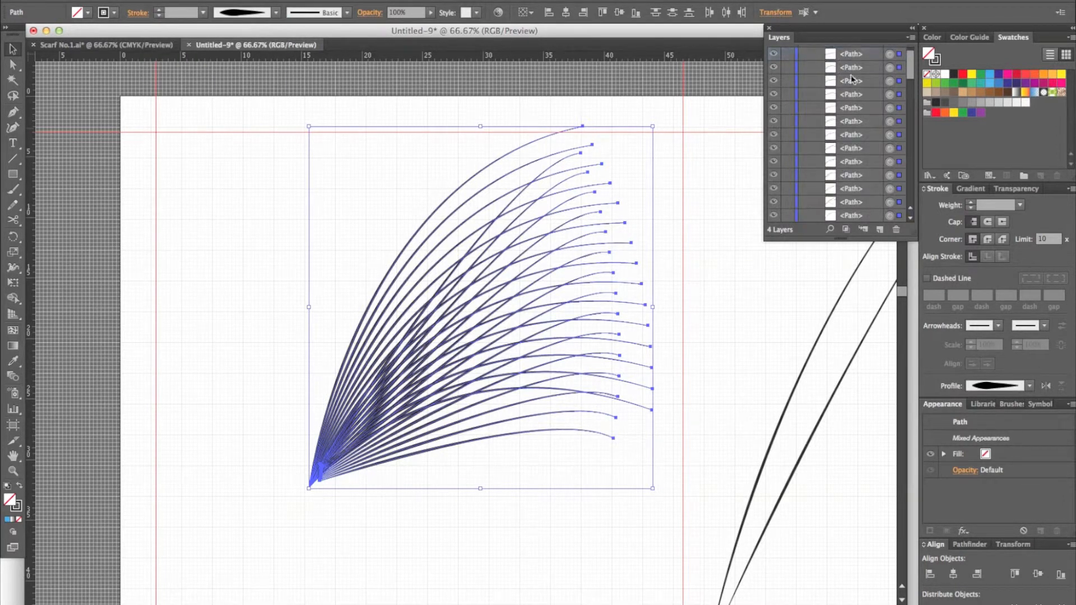
{"action": "scroll", "coordinate": [851, 85], "scroll_direction": "down", "scroll_amount": 2}
{"action": "scroll", "coordinate": [841, 123], "scroll_direction": "down", "scroll_amount": 2}
{"action": "scroll", "coordinate": [841, 122], "scroll_direction": "up", "scroll_amount": 5}
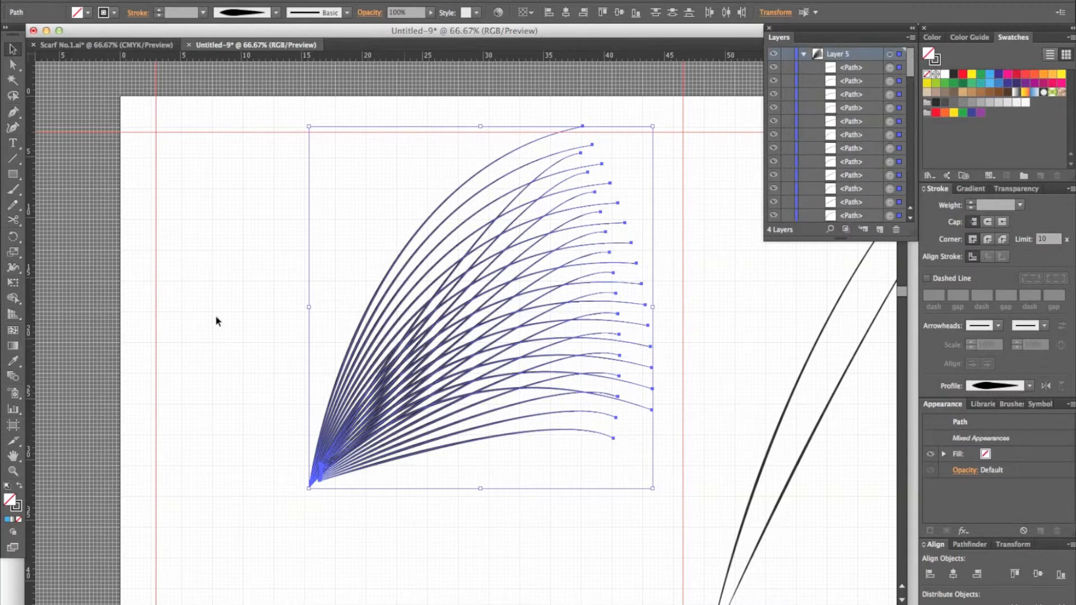
{"action": "left_click_drag", "start_coordinate": [242, 168], "coordinate": [624, 523]}
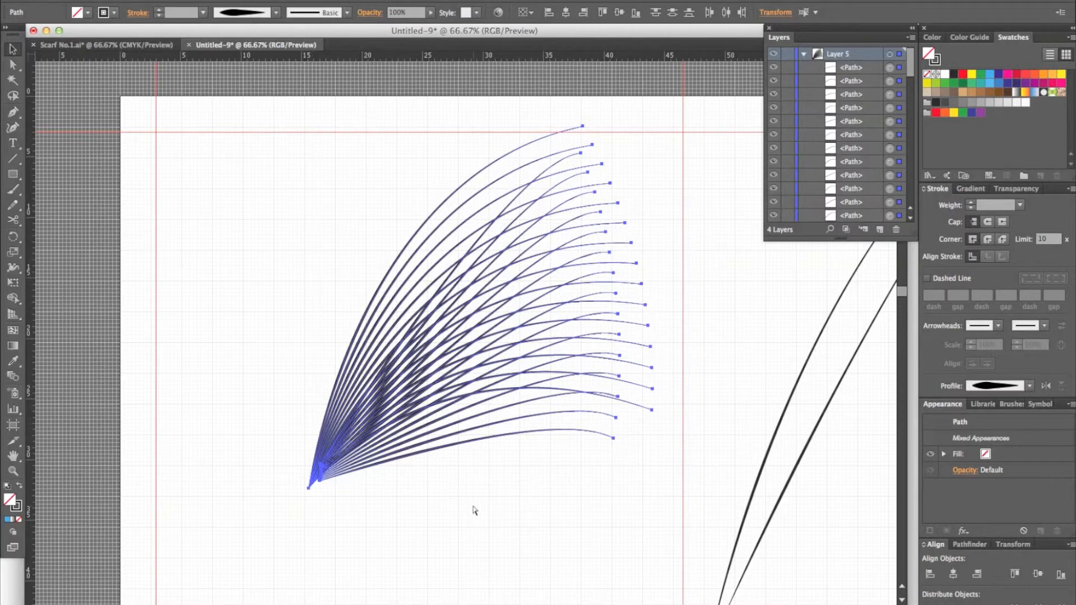
{"action": "key", "text": "super+g"}
{"action": "left_click", "coordinate": [492, 485]}
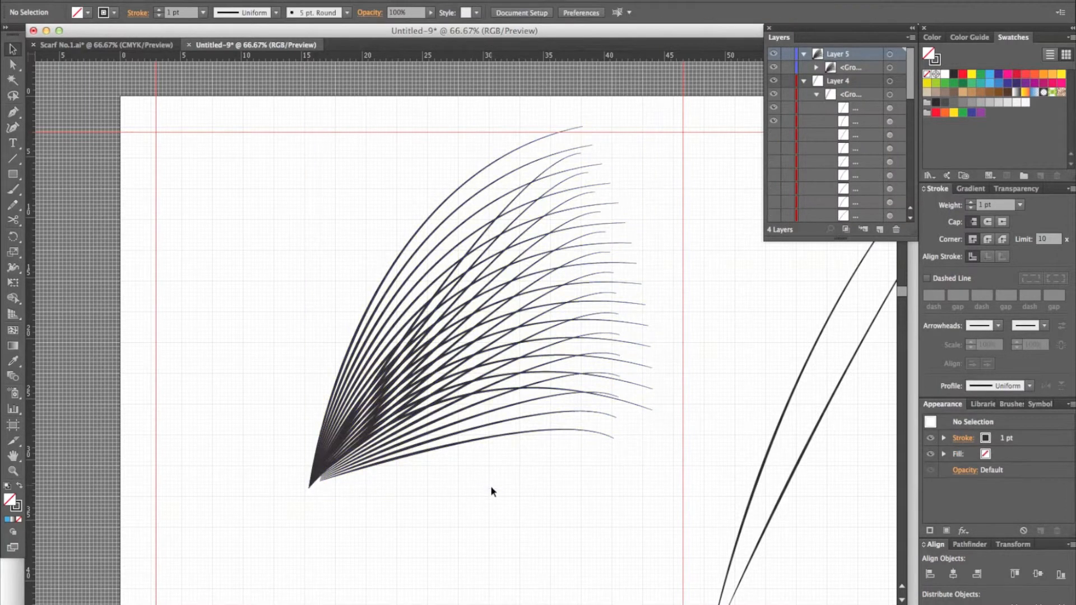
Step: Select the grouped fan and copy it
{"action": "left_click", "coordinate": [584, 396]}
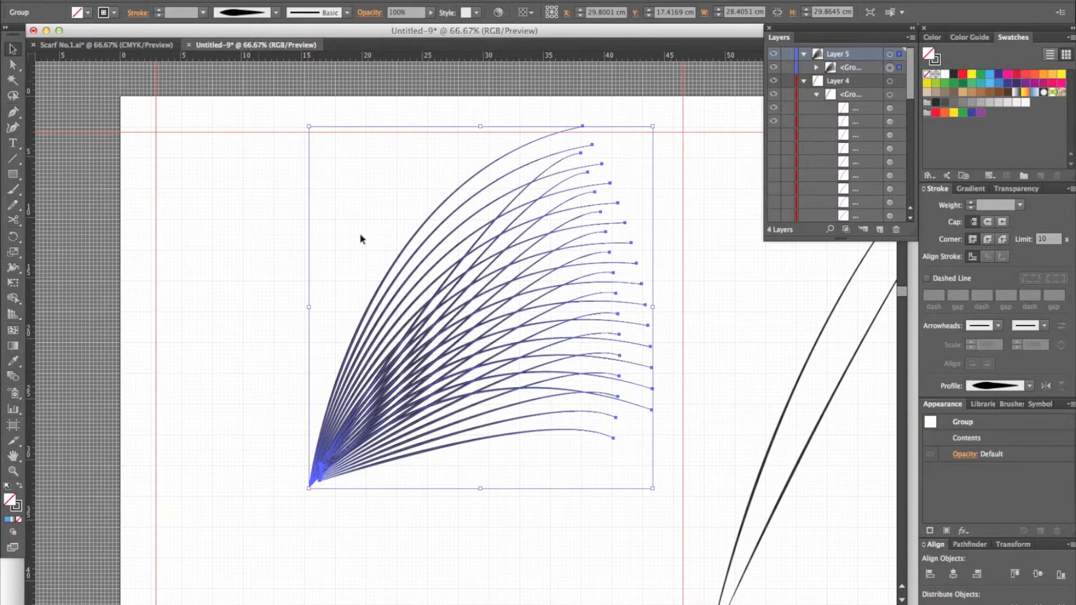
{"action": "key", "text": "super+c"}
{"action": "left_click", "coordinate": [127, 0]}
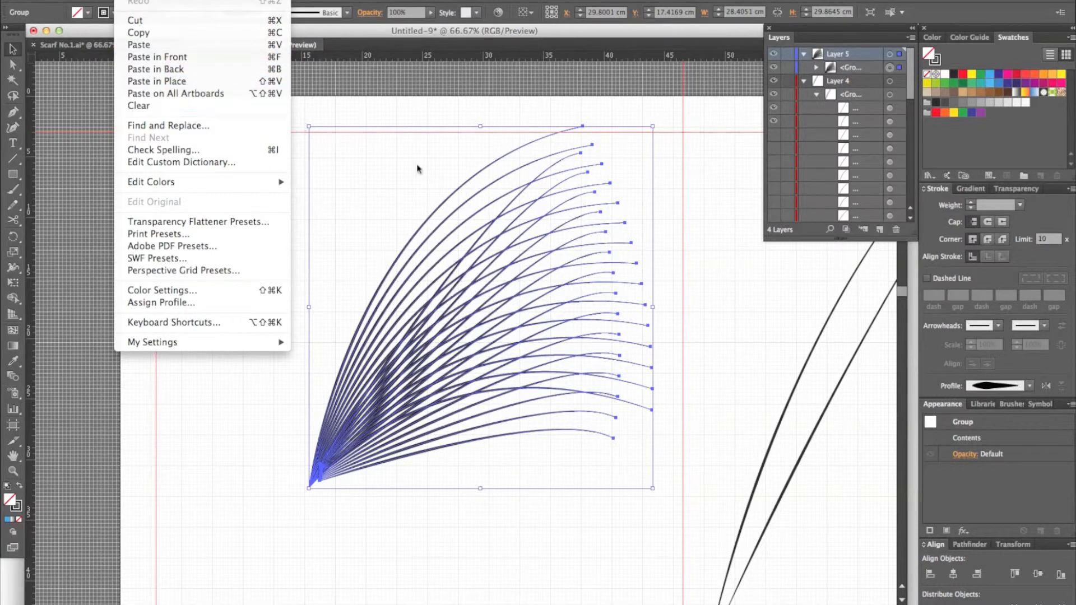
{"action": "left_click", "coordinate": [400, 168]}
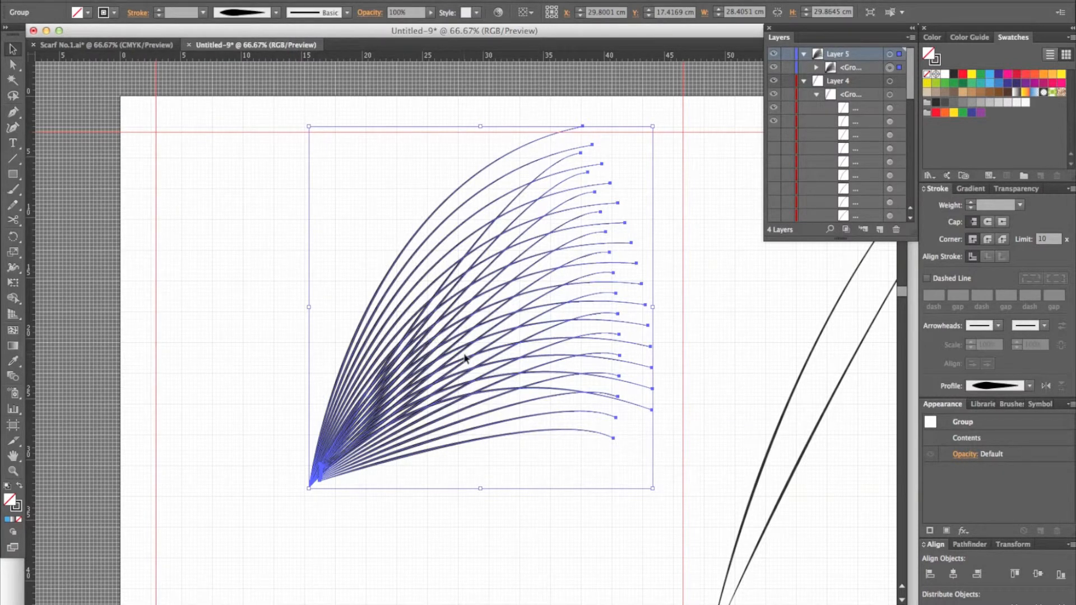
{"action": "key", "text": "super+c"}
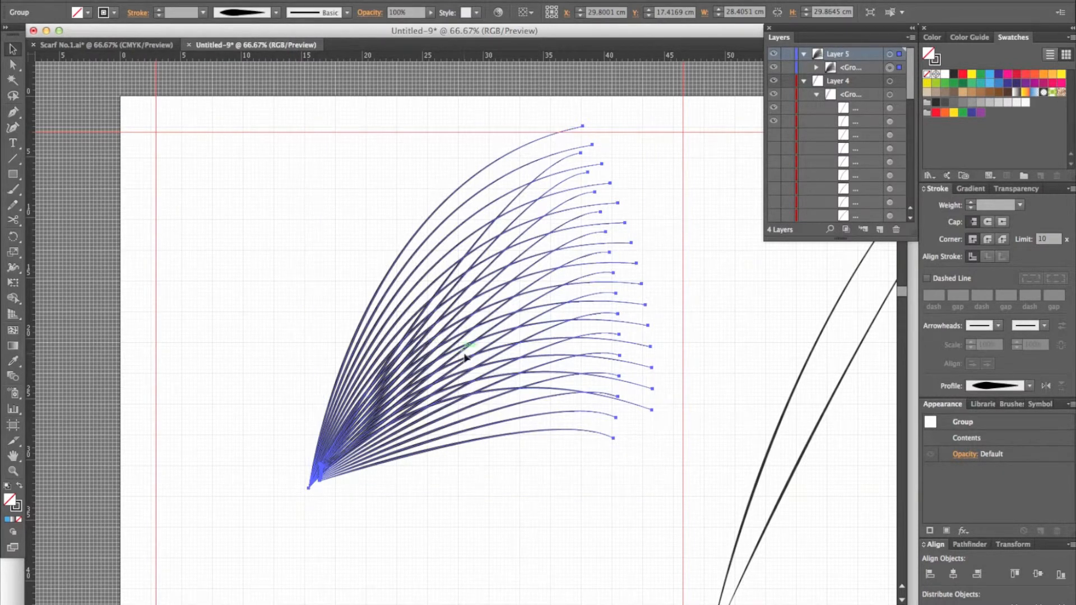
Step: Paste a copy of the fan group and delete the offset copy
{"action": "key", "text": "super+f"}
{"action": "key", "text": "super+v"}
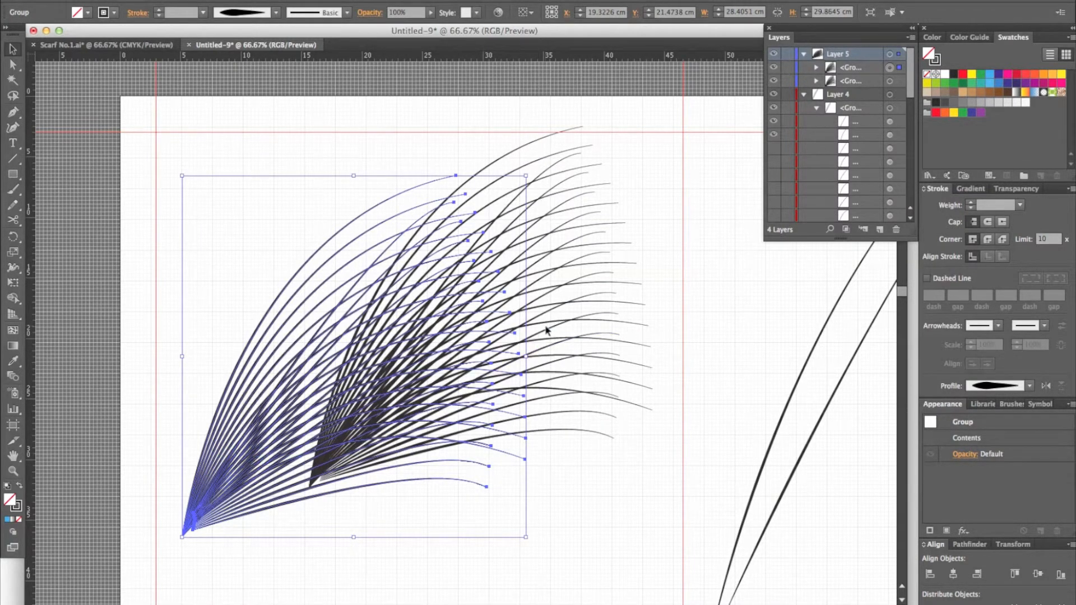
{"action": "key", "text": "Delete"}
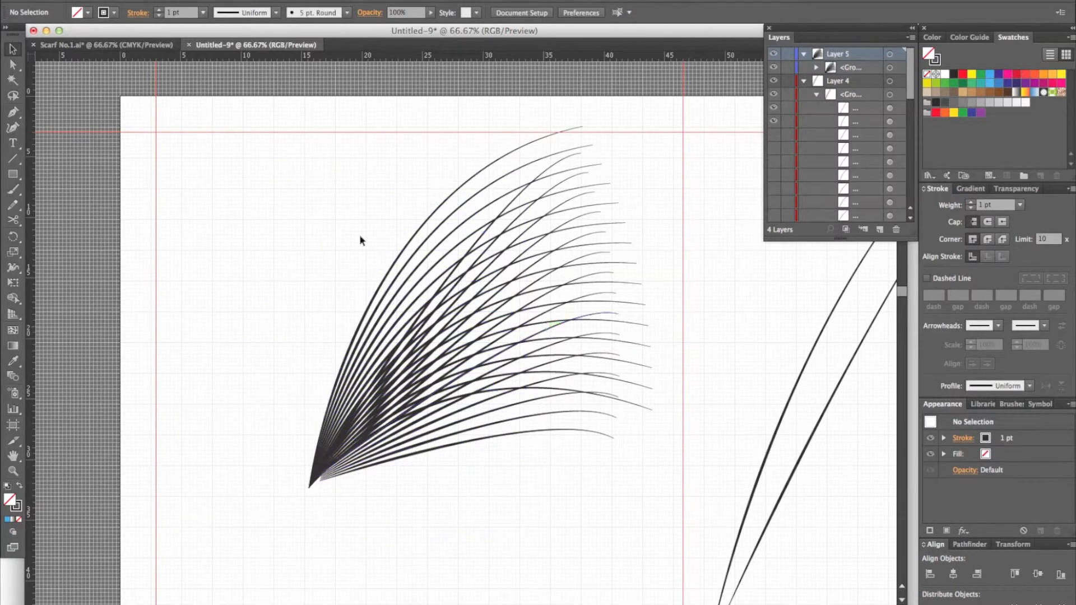
Step: Paste a copy of the fan group in front, exactly over the original, and deselect it
{"action": "left_click_drag", "start_coordinate": [293, 166], "coordinate": [558, 480]}
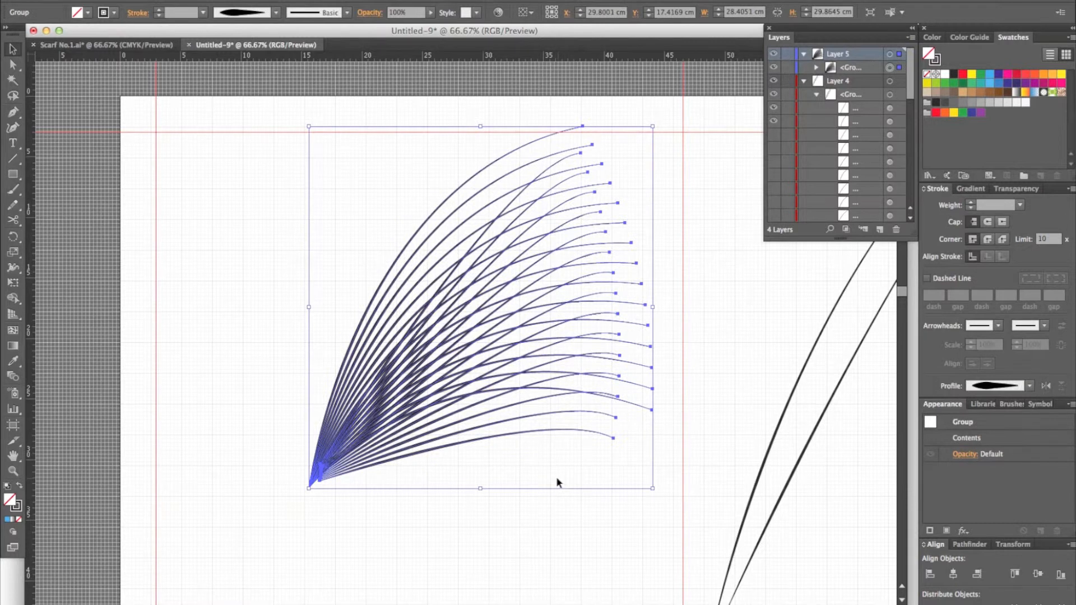
{"action": "key", "text": "super+shift+b"}
{"action": "key", "text": "super+shift+b"}
{"action": "key", "text": "super+f"}
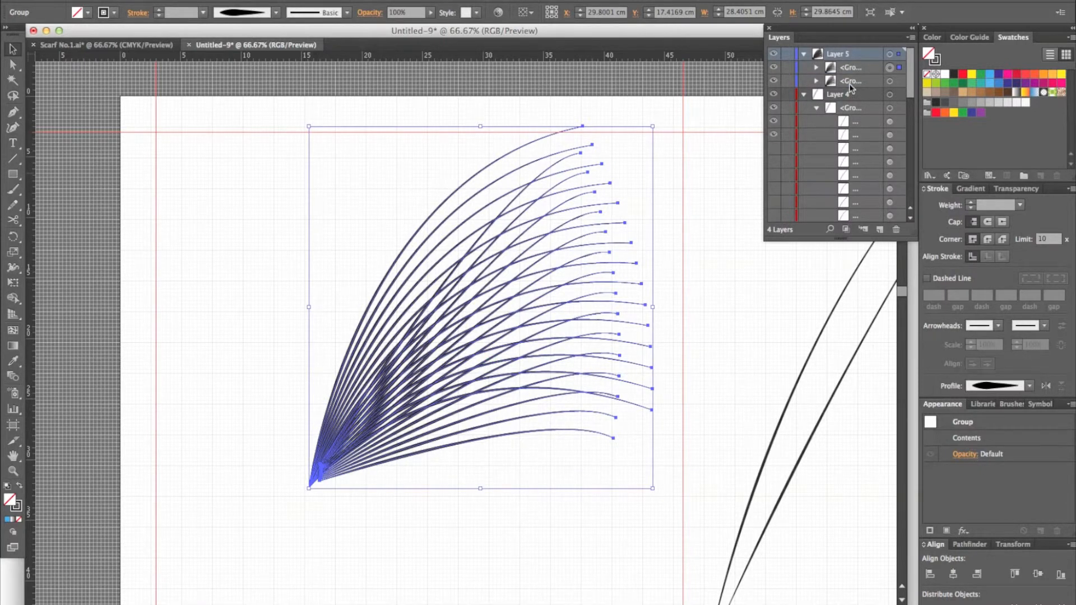
{"action": "left_click", "coordinate": [729, 130]}
Step: Toggle the visibility of the two fan groups in Layer 5 and lock the front group
{"action": "left_click", "coordinate": [774, 83]}
{"action": "left_click", "coordinate": [774, 82]}
{"action": "left_click", "coordinate": [775, 68]}
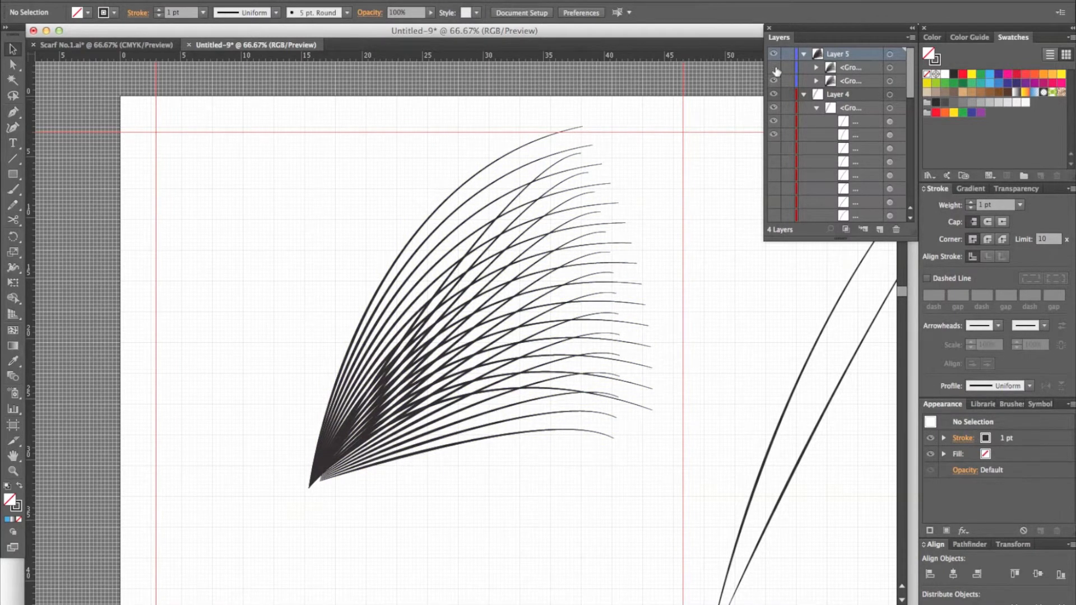
{"action": "left_click", "coordinate": [775, 69]}
{"action": "left_click", "coordinate": [786, 68]}
Step: Select the unlocked back fan group, fill it with light blue, and deselect it
{"action": "left_click_drag", "start_coordinate": [648, 104], "coordinate": [471, 452]}
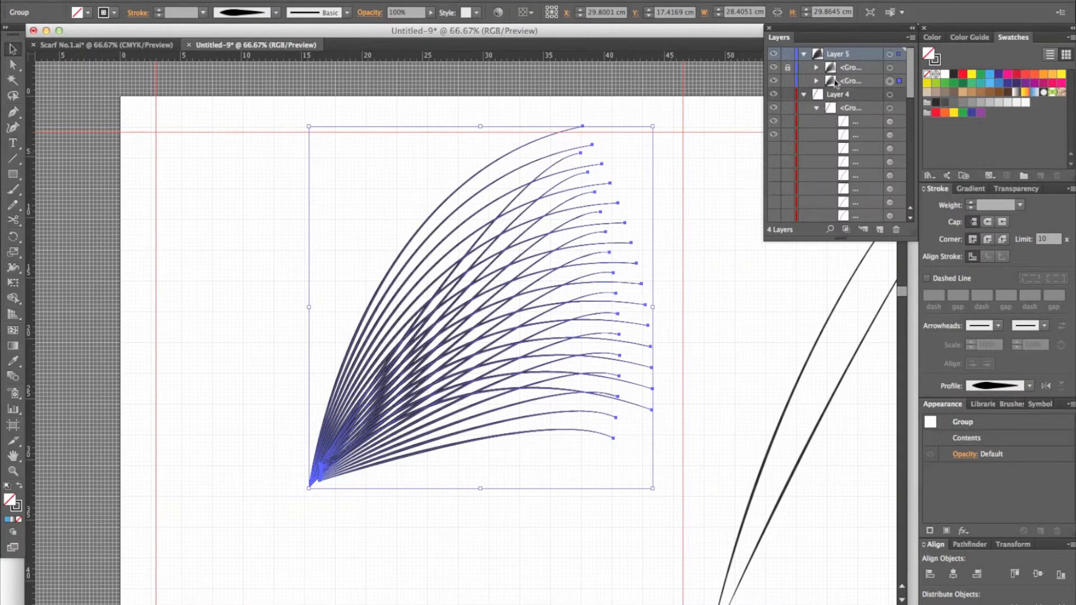
{"action": "left_click", "coordinate": [990, 75]}
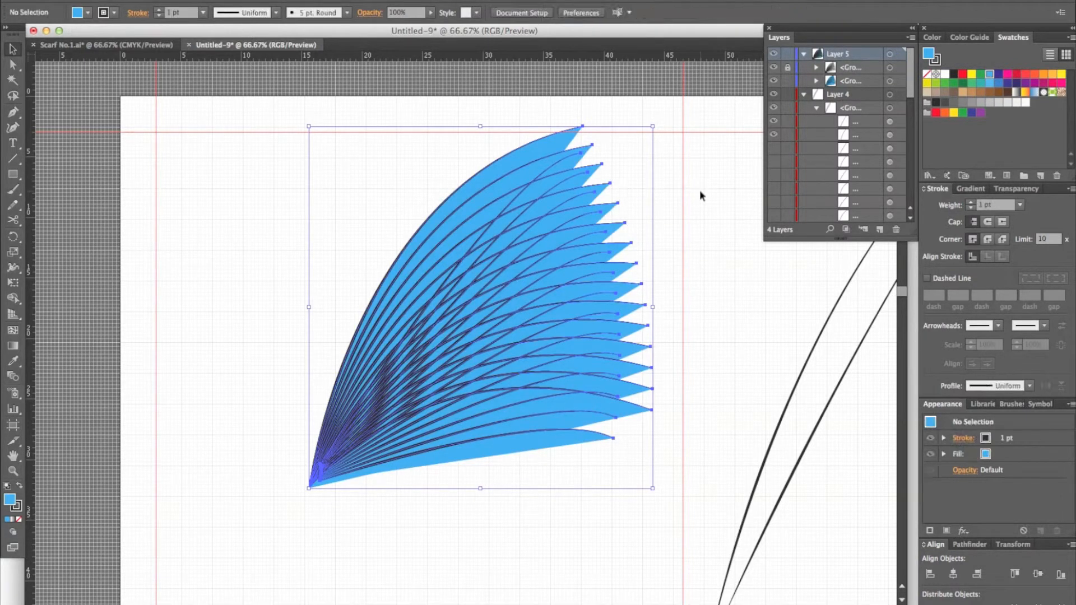
{"action": "left_click", "coordinate": [691, 284]}
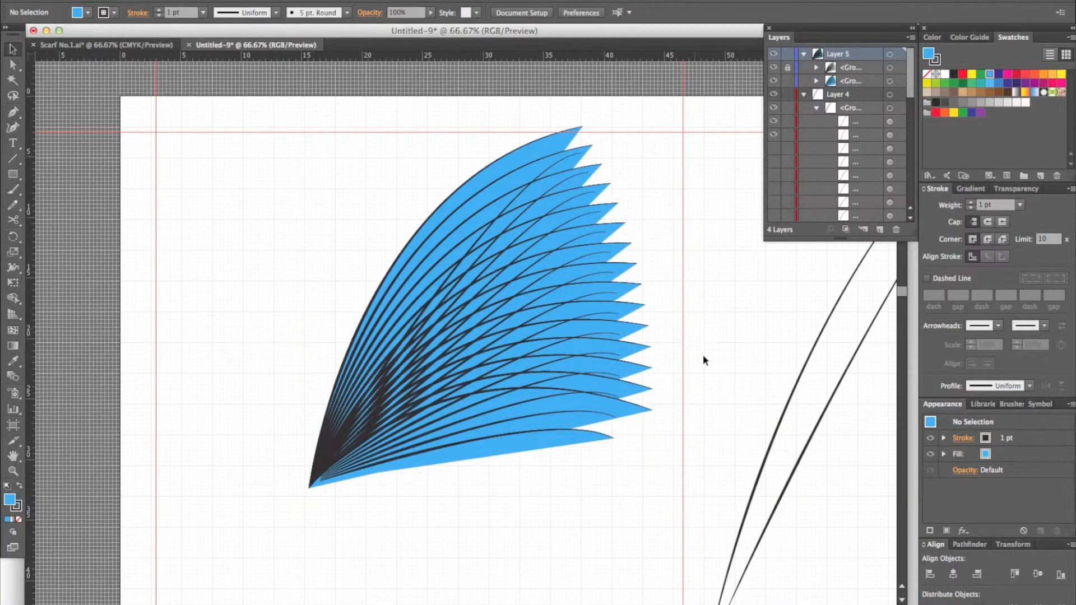
Step: Try to move only the blue fan's outer base anchors down and to the left, and undo the move
{"action": "left_click", "coordinate": [13, 65]}
{"action": "left_click_drag", "start_coordinate": [275, 416], "coordinate": [379, 550]}
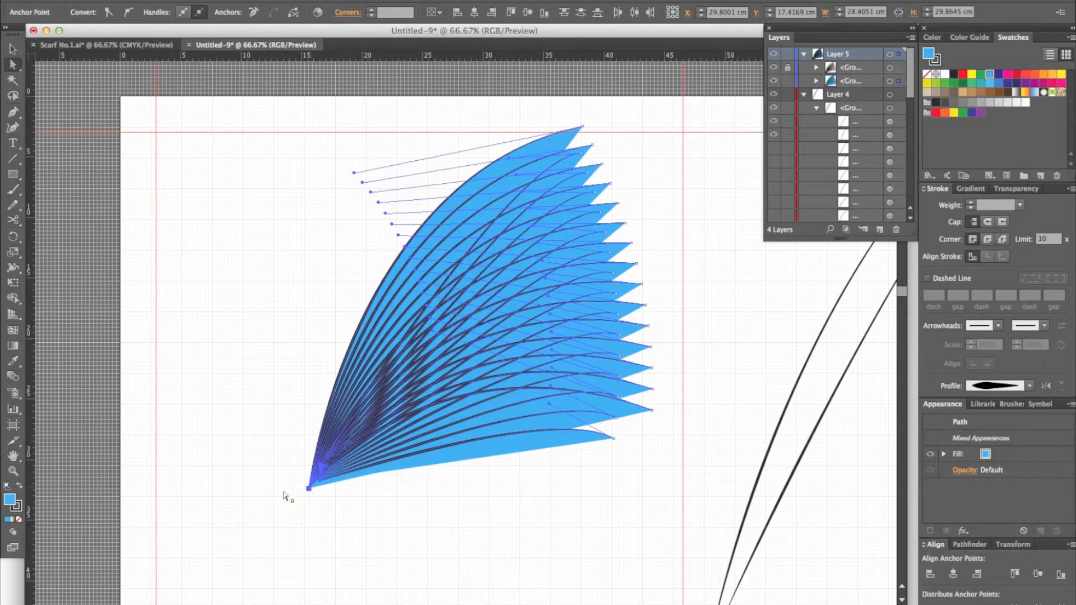
{"action": "left_click_drag", "start_coordinate": [309, 488], "coordinate": [280, 498]}
{"action": "left_click", "coordinate": [431, 567]}
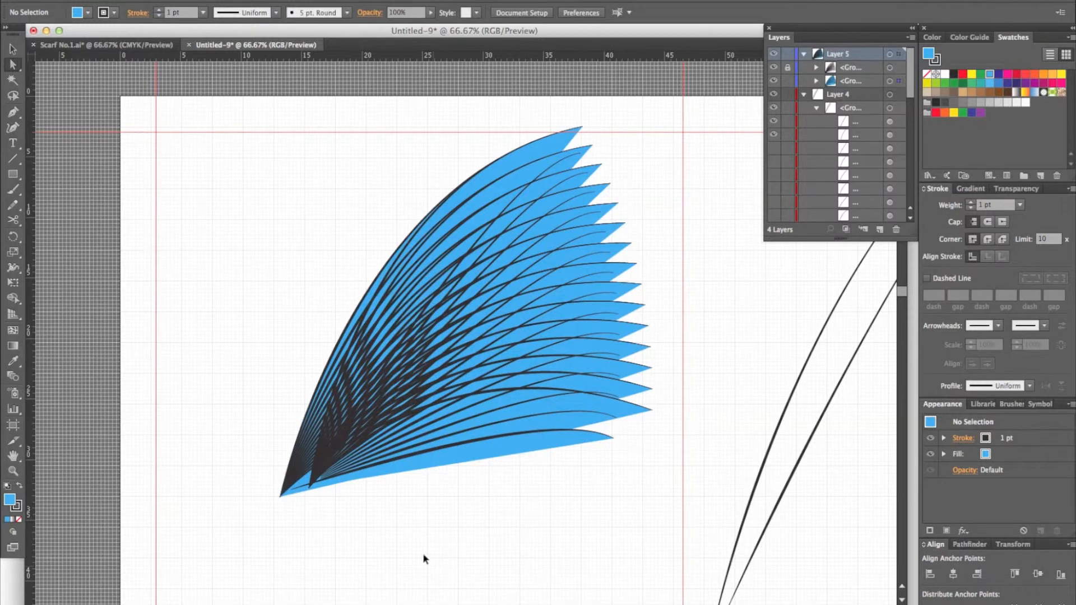
{"action": "key", "text": "super+z"}
Step: Unlock the front fan group, move both groups' base anchors together down and to the left, and deselect
{"action": "left_click_drag", "start_coordinate": [344, 516], "coordinate": [239, 391]}
{"action": "left_click_drag", "start_coordinate": [278, 452], "coordinate": [279, 452]}
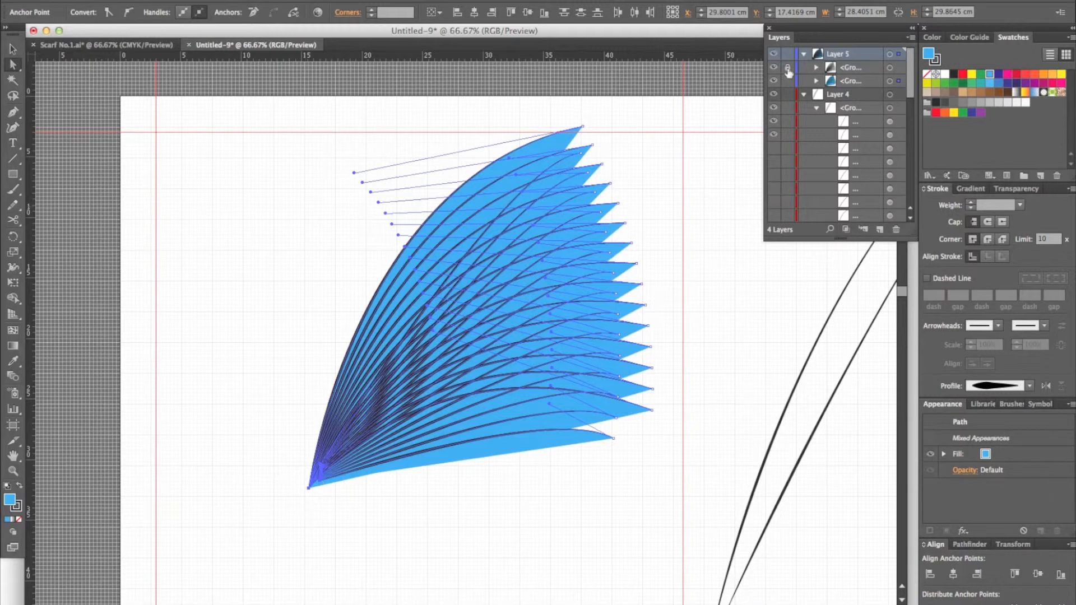
{"action": "left_click_drag", "start_coordinate": [257, 417], "coordinate": [360, 510]}
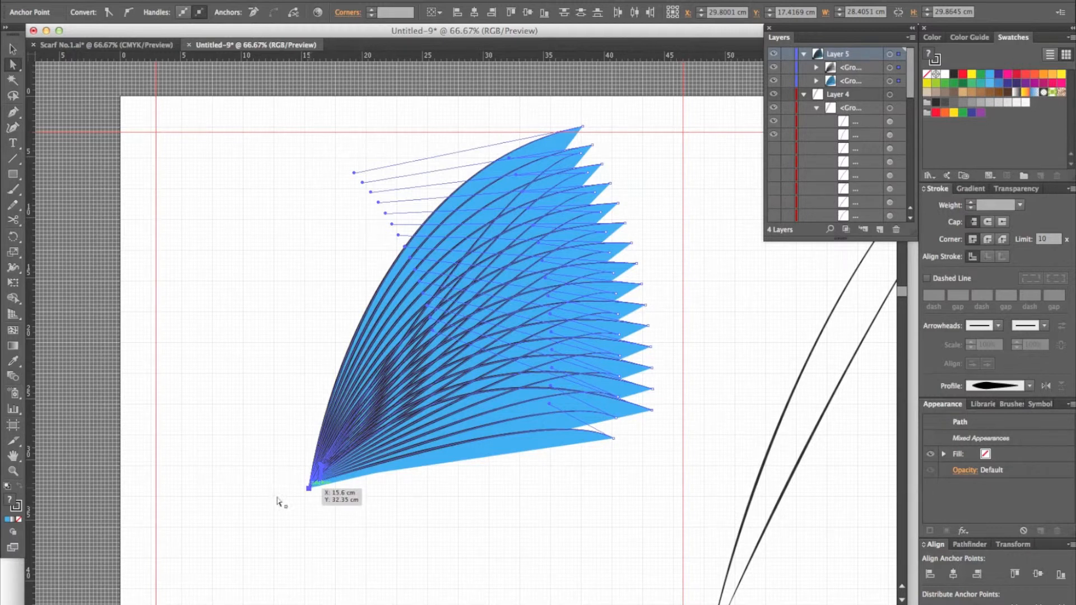
{"action": "left_click_drag", "start_coordinate": [308, 490], "coordinate": [274, 506]}
{"action": "left_click", "coordinate": [421, 555]}
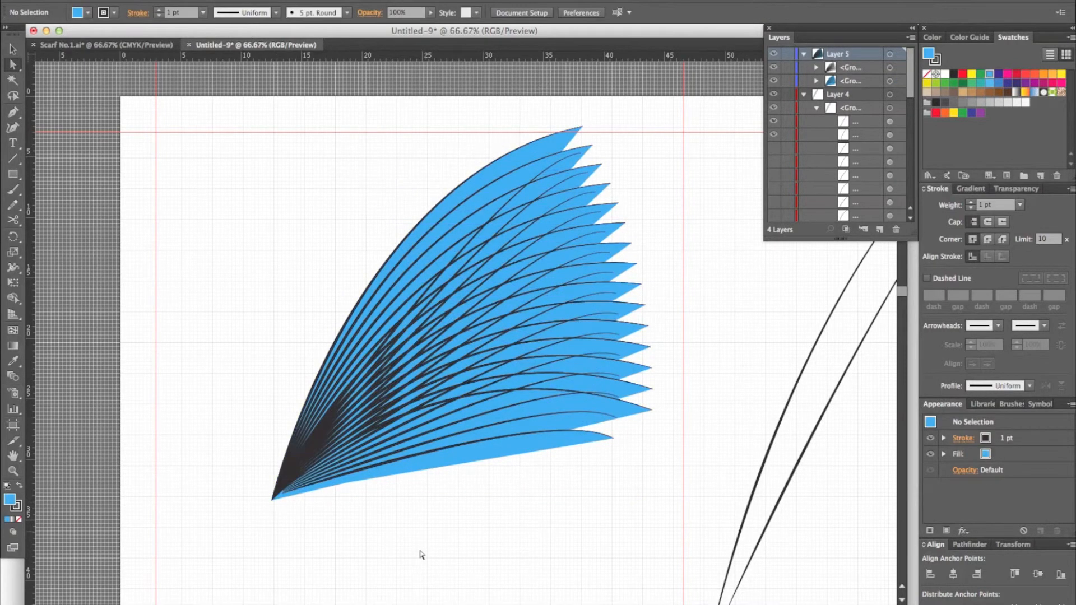
Step: Hide Layer 4 so that only the fan in Layer 5 is shown on the artboard
{"action": "left_click", "coordinate": [773, 94]}
{"action": "key", "text": "super+0"}
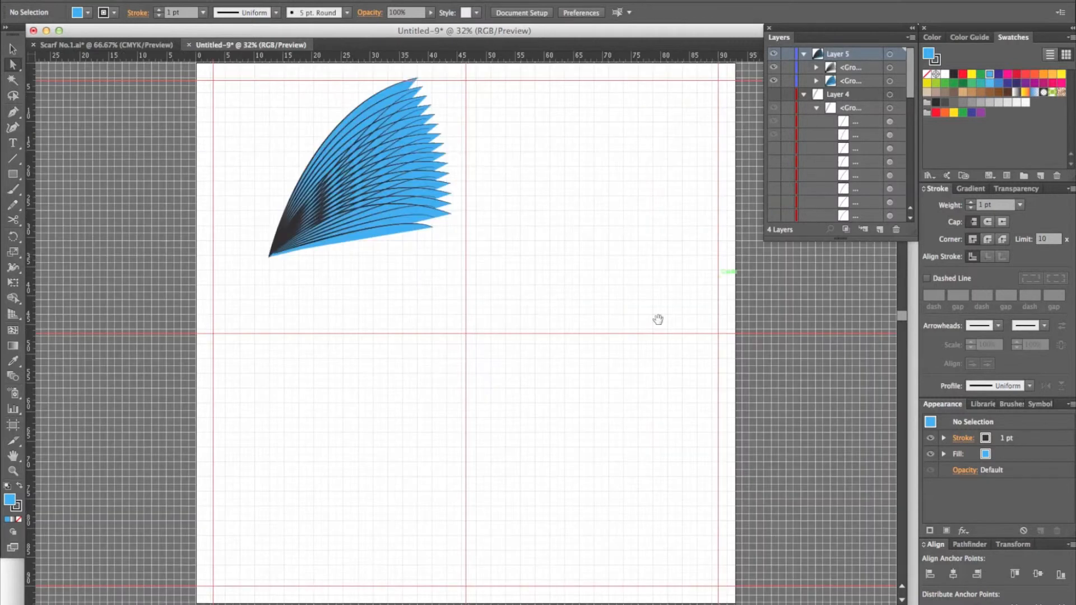
{"action": "left_click_drag", "start_coordinate": [605, 328], "coordinate": [566, 343]}
Step: Try to shift the directly selected fan anchors across the vertical centre guide, and undo the distortion
{"action": "left_click_drag", "start_coordinate": [440, 312], "coordinate": [223, 165]}
{"action": "left_click_drag", "start_coordinate": [315, 204], "coordinate": [565, 220]}
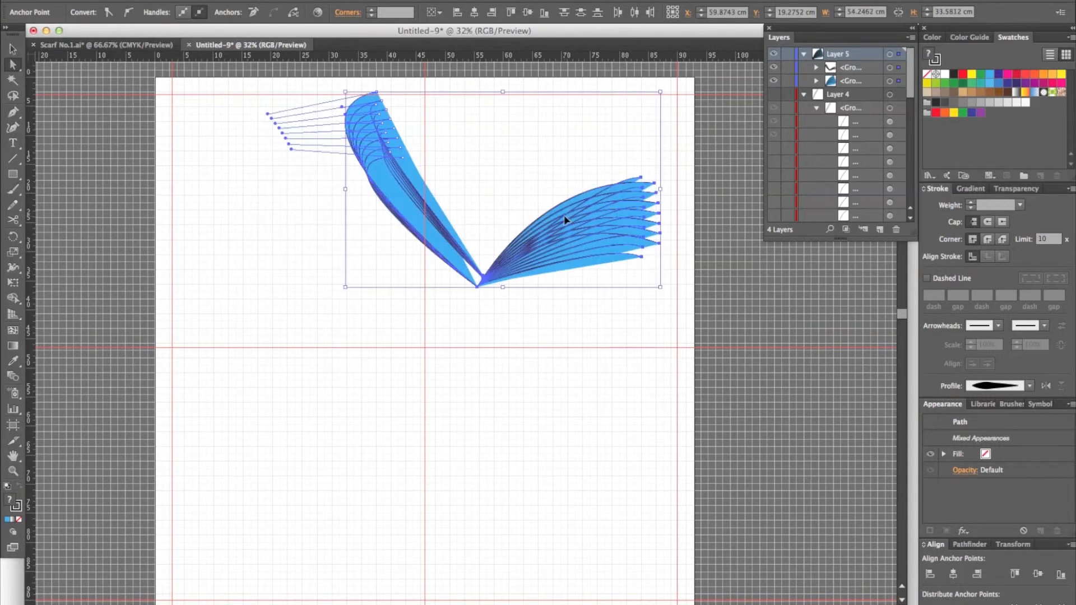
{"action": "key", "text": "super+z"}
Step: Move both whole fan groups into the artboard's upper-right quadrant and enlarge them to about 38.4 by 37.7 cm
{"action": "key", "text": "v"}
{"action": "left_click_drag", "start_coordinate": [547, 296], "coordinate": [216, 88]}
{"action": "left_click_drag", "start_coordinate": [303, 191], "coordinate": [543, 215]}
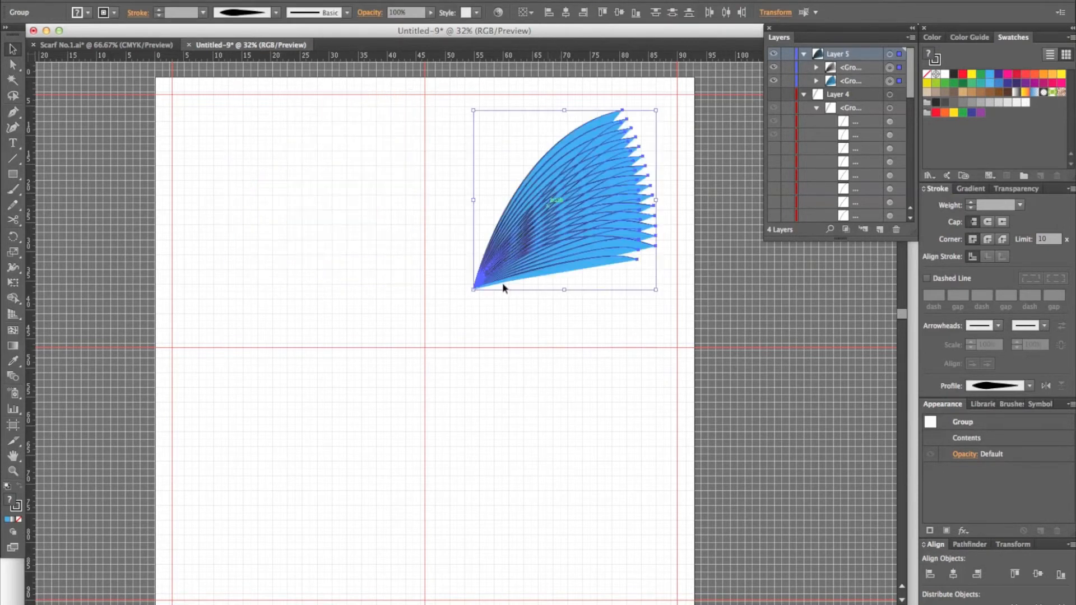
{"action": "mouse_move", "coordinate": [467, 294]}
{"action": "left_mouse_down"}
{"action": "mouse_move", "coordinate": [455, 315]}
{"action": "mouse_move", "coordinate": [478, 313]}
{"action": "left_mouse_up"}
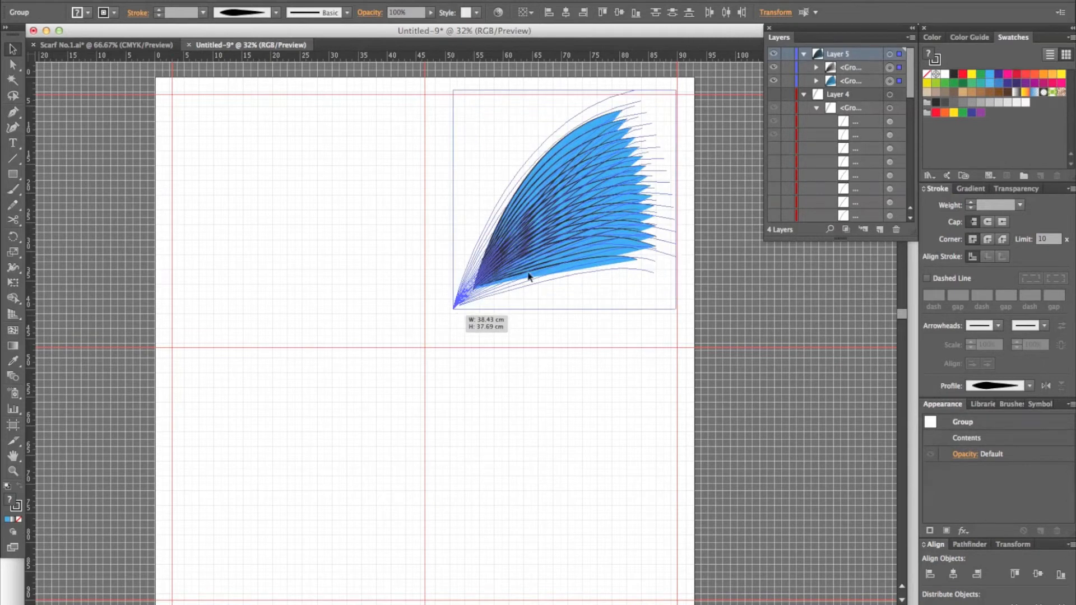
{"action": "left_click_drag", "start_coordinate": [529, 277], "coordinate": [528, 276]}
{"action": "left_click_drag", "start_coordinate": [548, 236], "coordinate": [549, 245]}
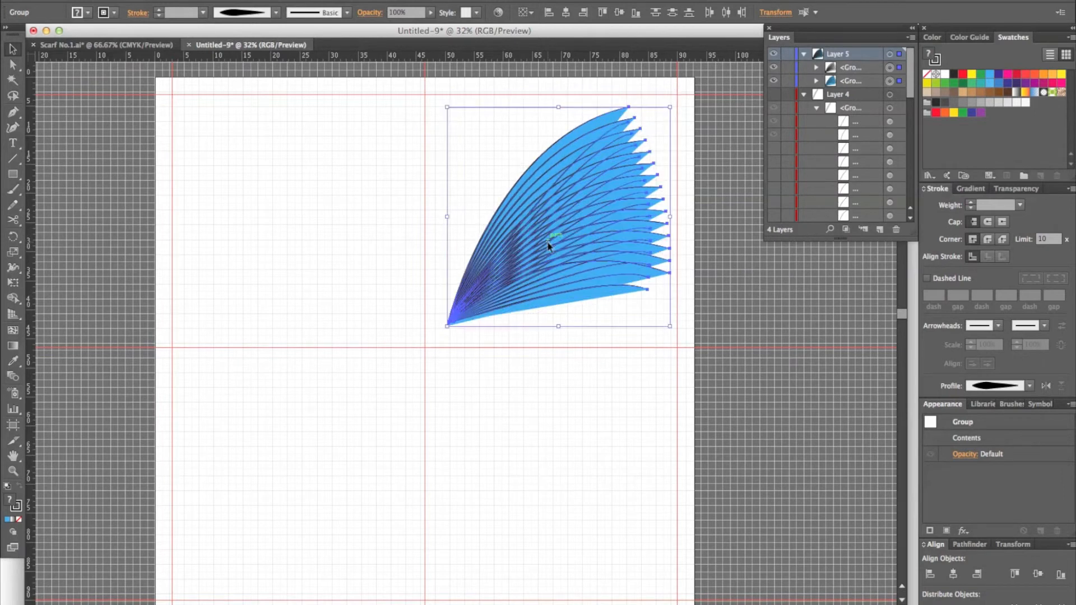
{"action": "left_click", "coordinate": [393, 237]}
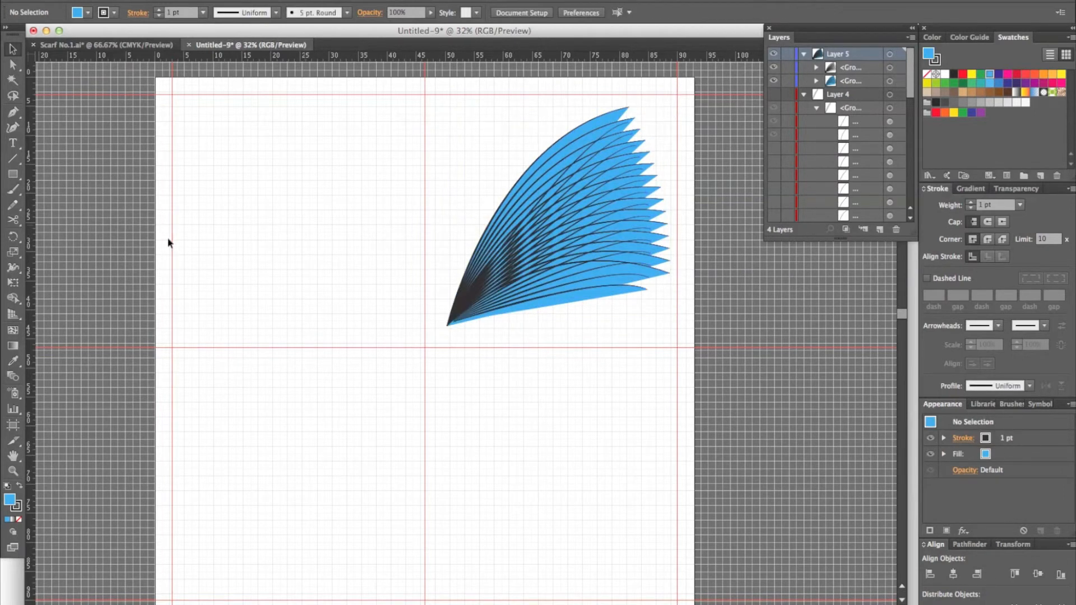
Step: Select both fan groups and set the rotation origin at the intersection of the centre guides
{"action": "left_click", "coordinate": [12, 236]}
{"action": "left_click", "coordinate": [425, 347]}
{"action": "key", "text": "v"}
{"action": "left_click_drag", "start_coordinate": [484, 135], "coordinate": [594, 311]}
{"action": "key", "text": "r"}
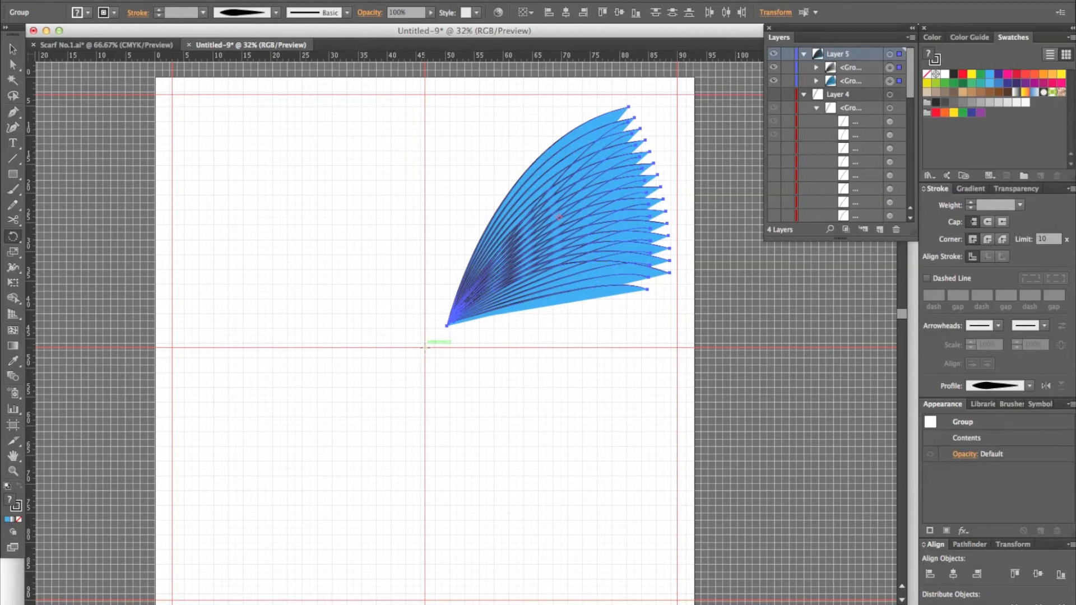
{"action": "left_click", "coordinate": [425, 348]}
Step: Rotate the fan groups around the guide intersection into the upper-left quadrant, and undo the rotation
{"action": "left_click_drag", "start_coordinate": [555, 215], "coordinate": [353, 252]}
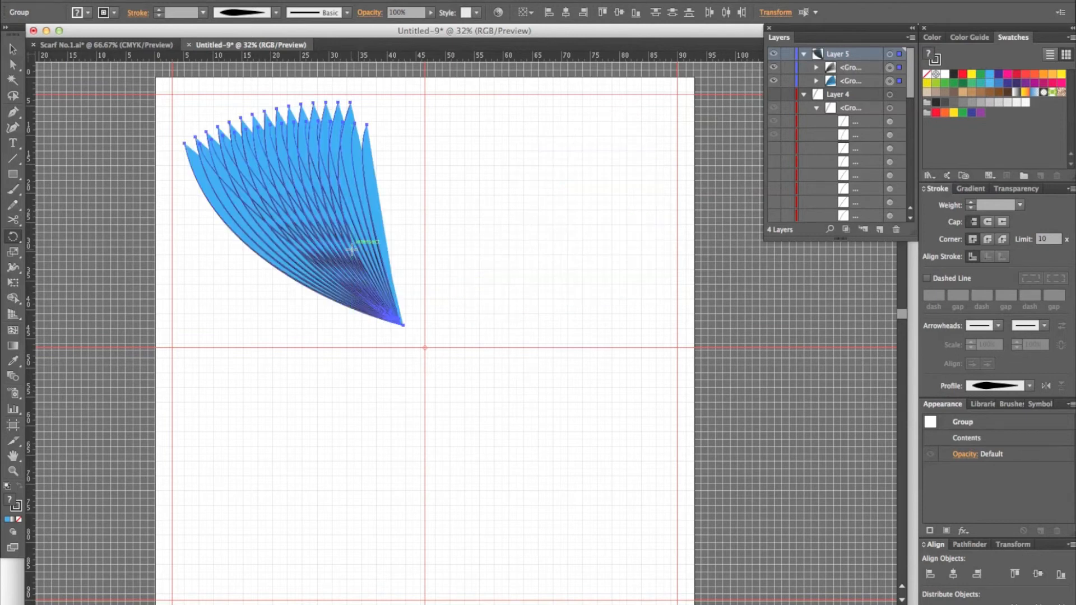
{"action": "key", "text": "super+z"}
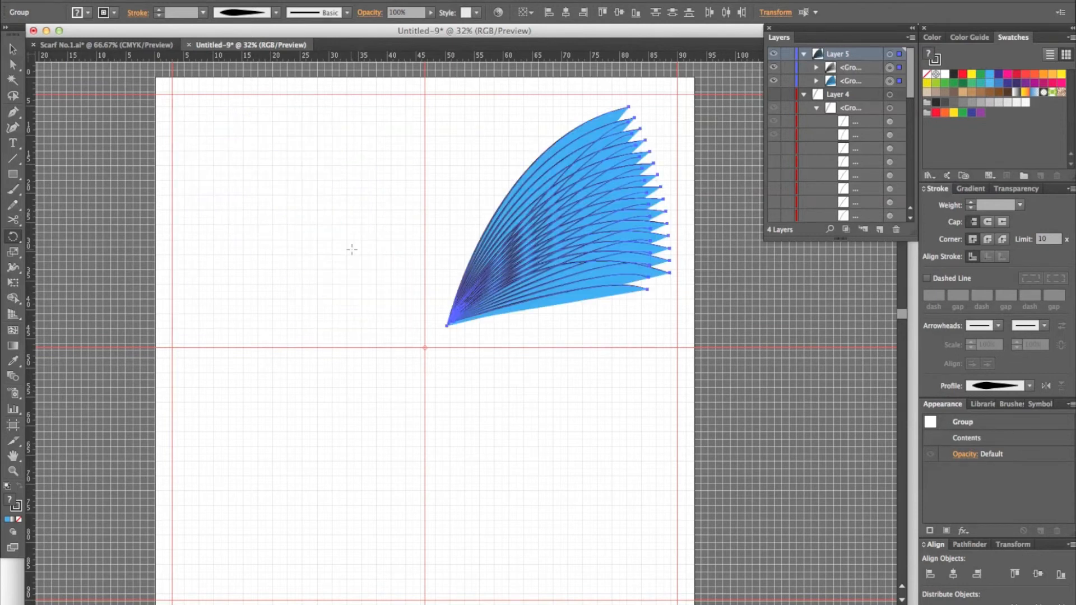
Step: Reflect copies of the fan across the vertical and horizontal centre guides to fill all four quadrants, and deselect
{"action": "key", "text": "o"}
{"action": "left_click_drag", "start_coordinate": [607, 247], "coordinate": [356, 259]}
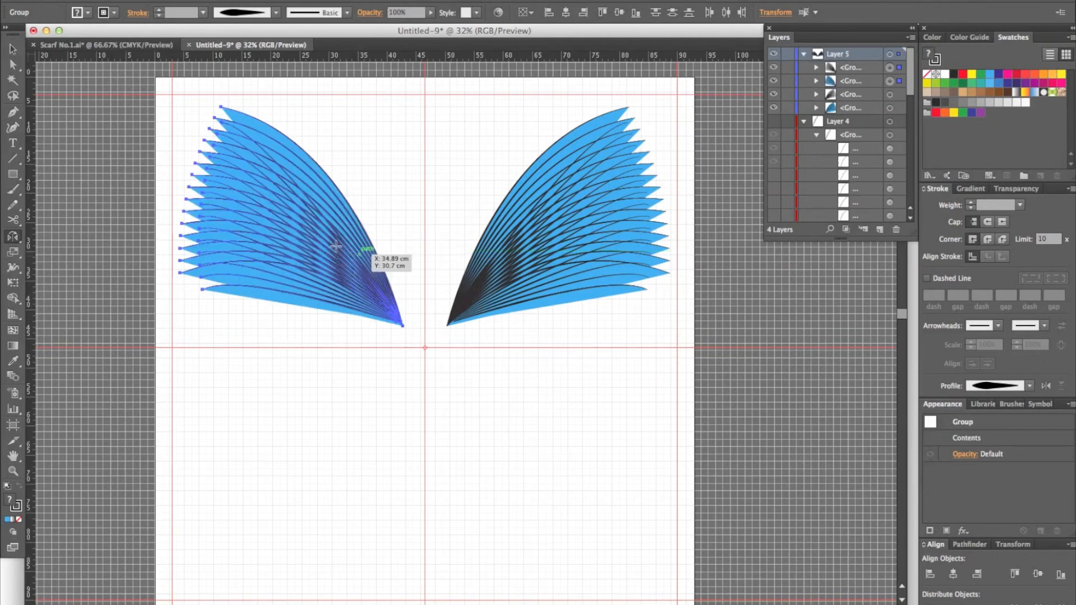
{"action": "left_click_drag", "start_coordinate": [319, 347], "coordinate": [594, 489]}
{"action": "key", "text": "v"}
{"action": "left_click", "coordinate": [590, 345]}
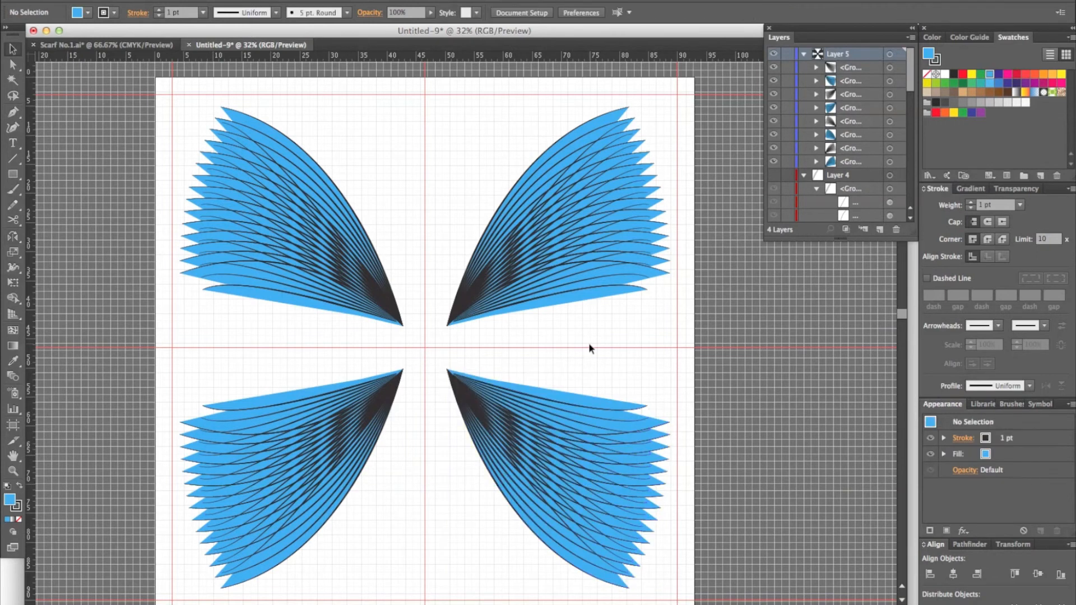